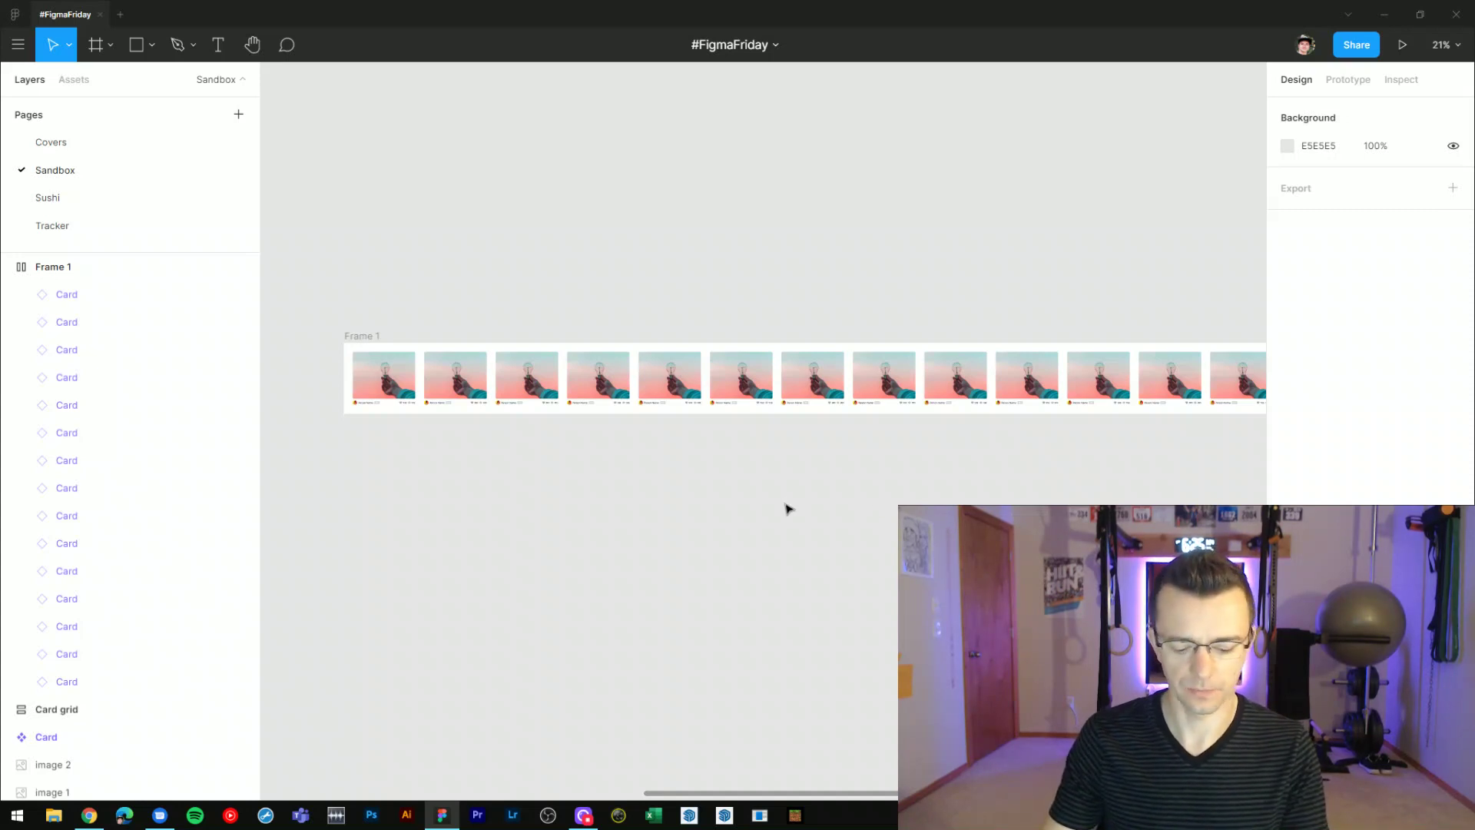
Pan Frame 1 toward the centre and zoom from 21% to 57% on the Card row.
{"action": "left_click_drag", "start_coordinate": [703, 513], "coordinate": [829, 499]}
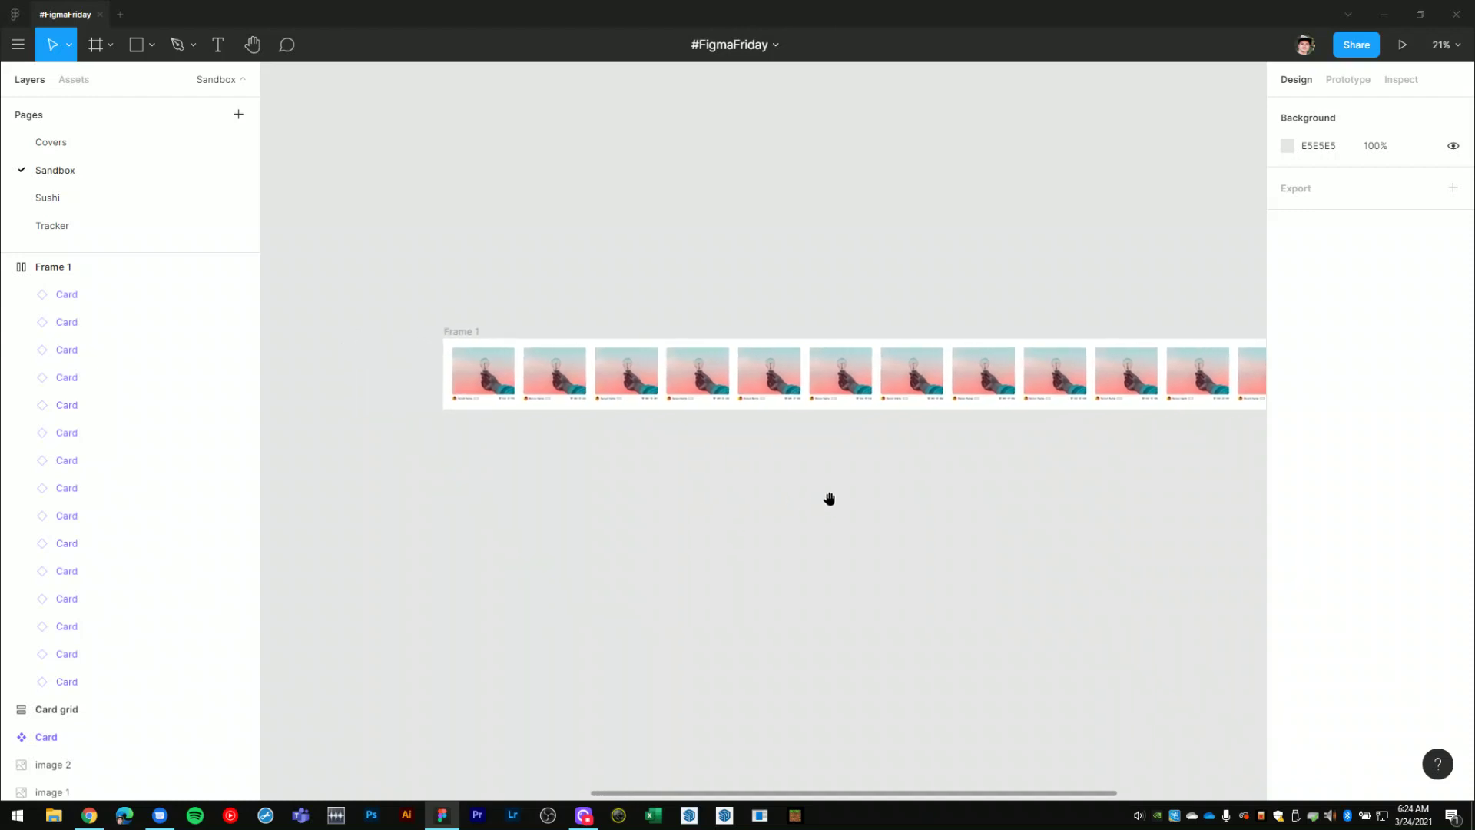
{"action": "scroll", "coordinate": [533, 431], "scroll_direction": "up", "scroll_amount": 5}
Compare the first and second Card instances in Frame 1 on the canvas.
{"action": "scroll", "coordinate": [537, 435], "scroll_direction": "down", "scroll_amount": 3}
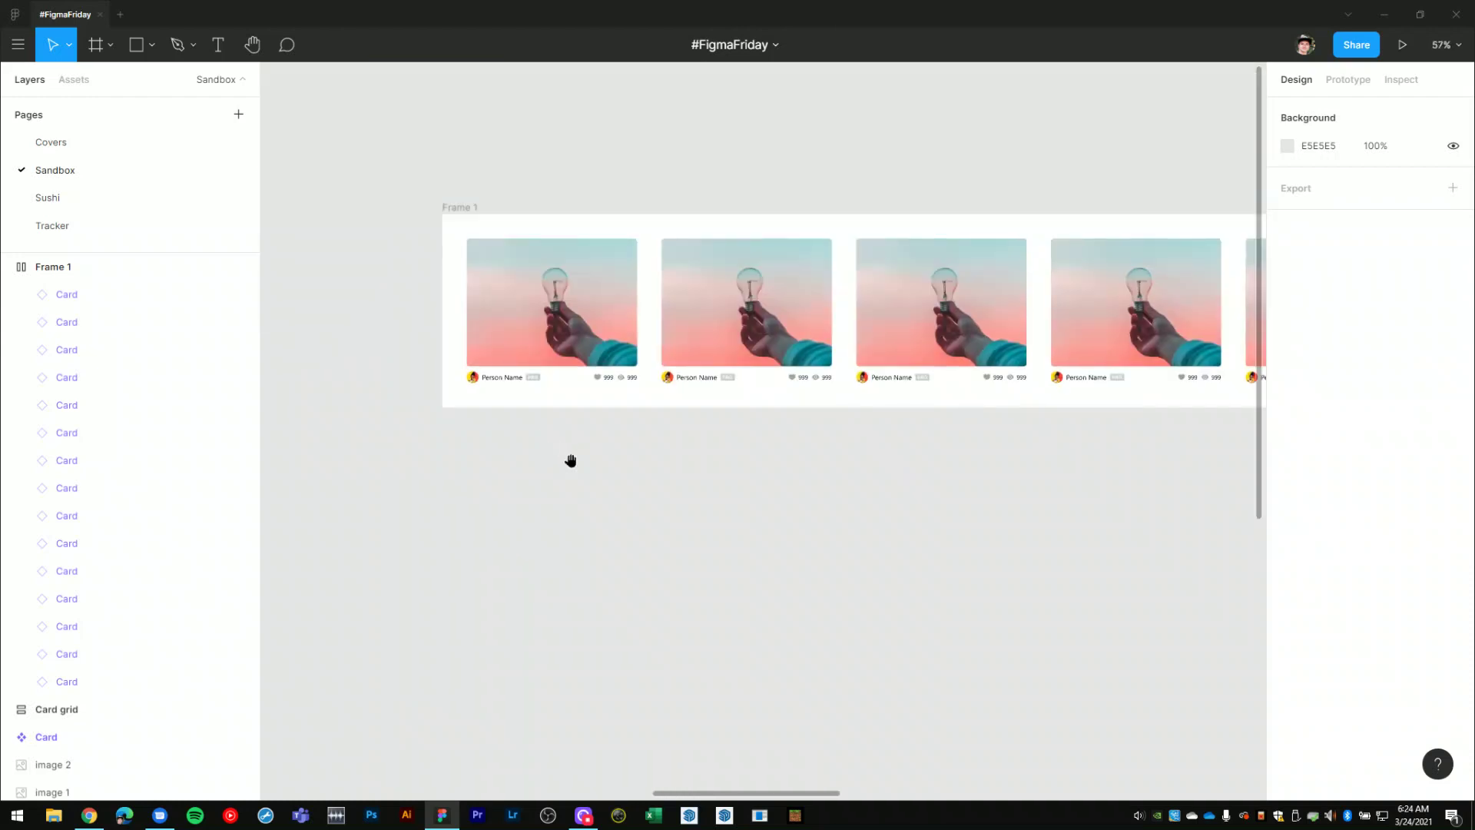
{"action": "left_click_drag", "start_coordinate": [570, 461], "coordinate": [588, 491]}
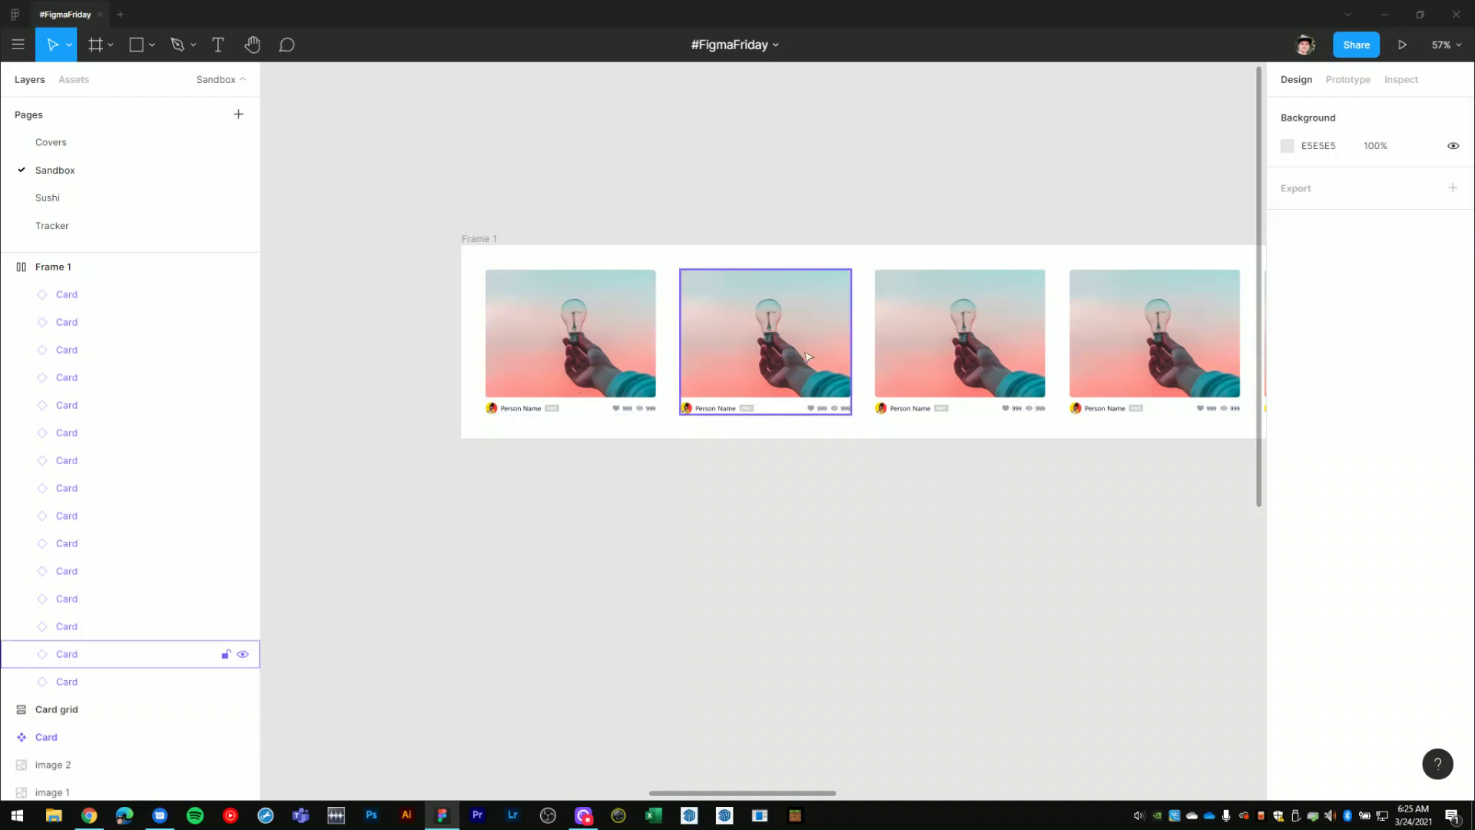
{"action": "left_click", "coordinate": [553, 338]}
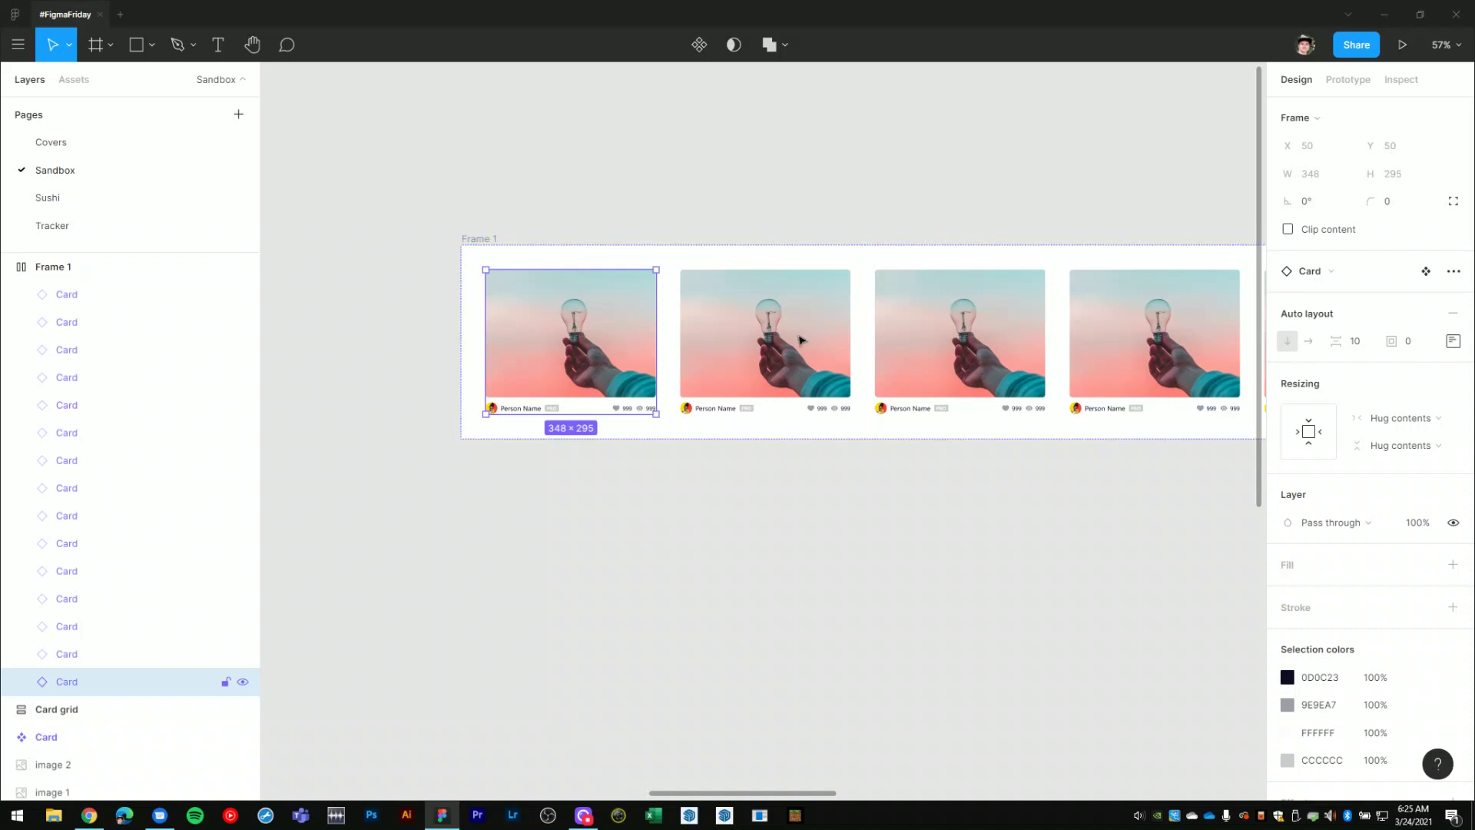
{"action": "left_click", "coordinate": [797, 338]}
{"action": "left_click", "coordinate": [568, 367]}
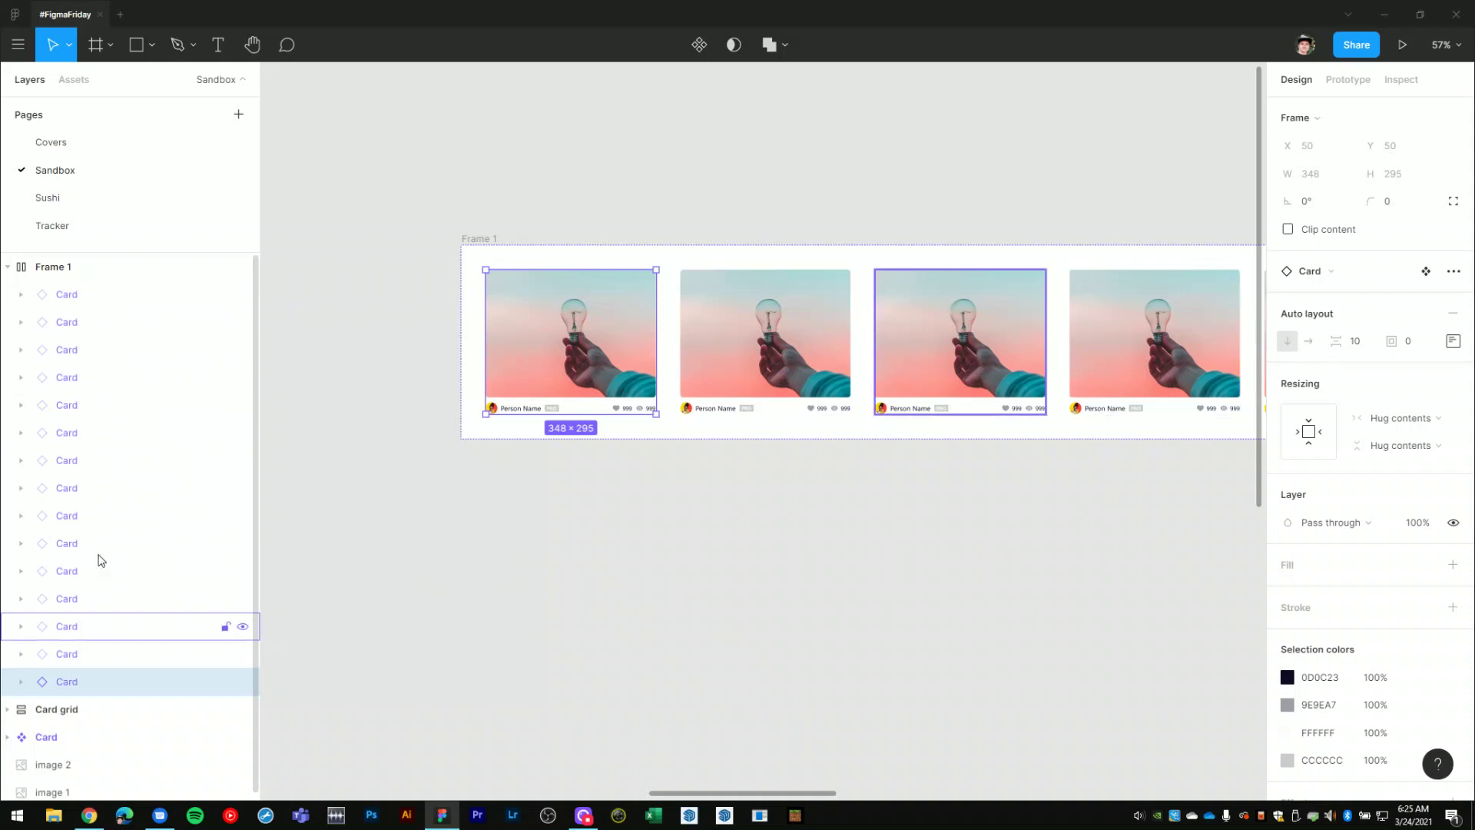
Match the top Card layer to its card, then select the first card in Frame 1.
{"action": "left_click", "coordinate": [71, 296]}
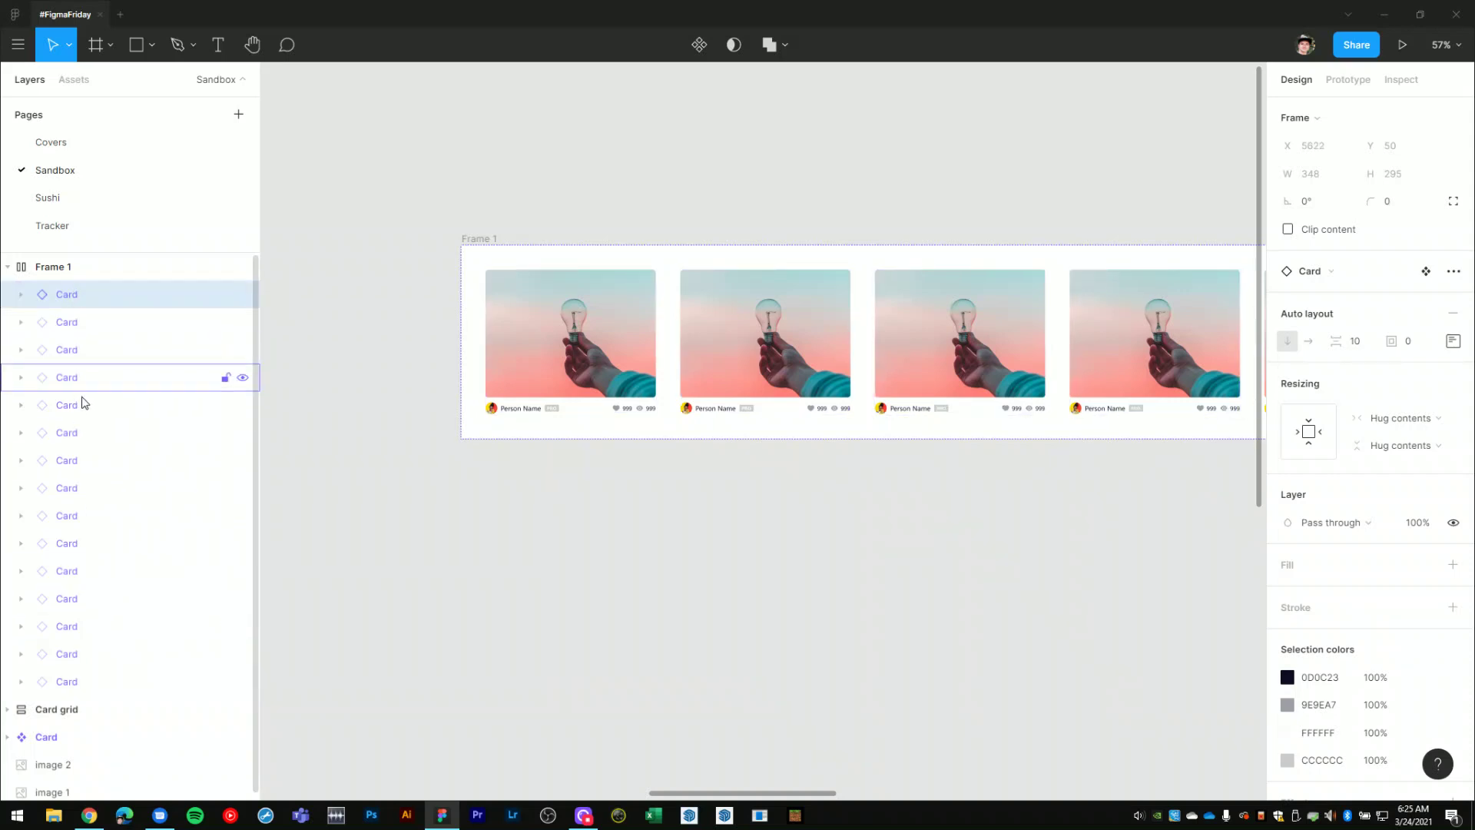
{"action": "left_click", "coordinate": [607, 587]}
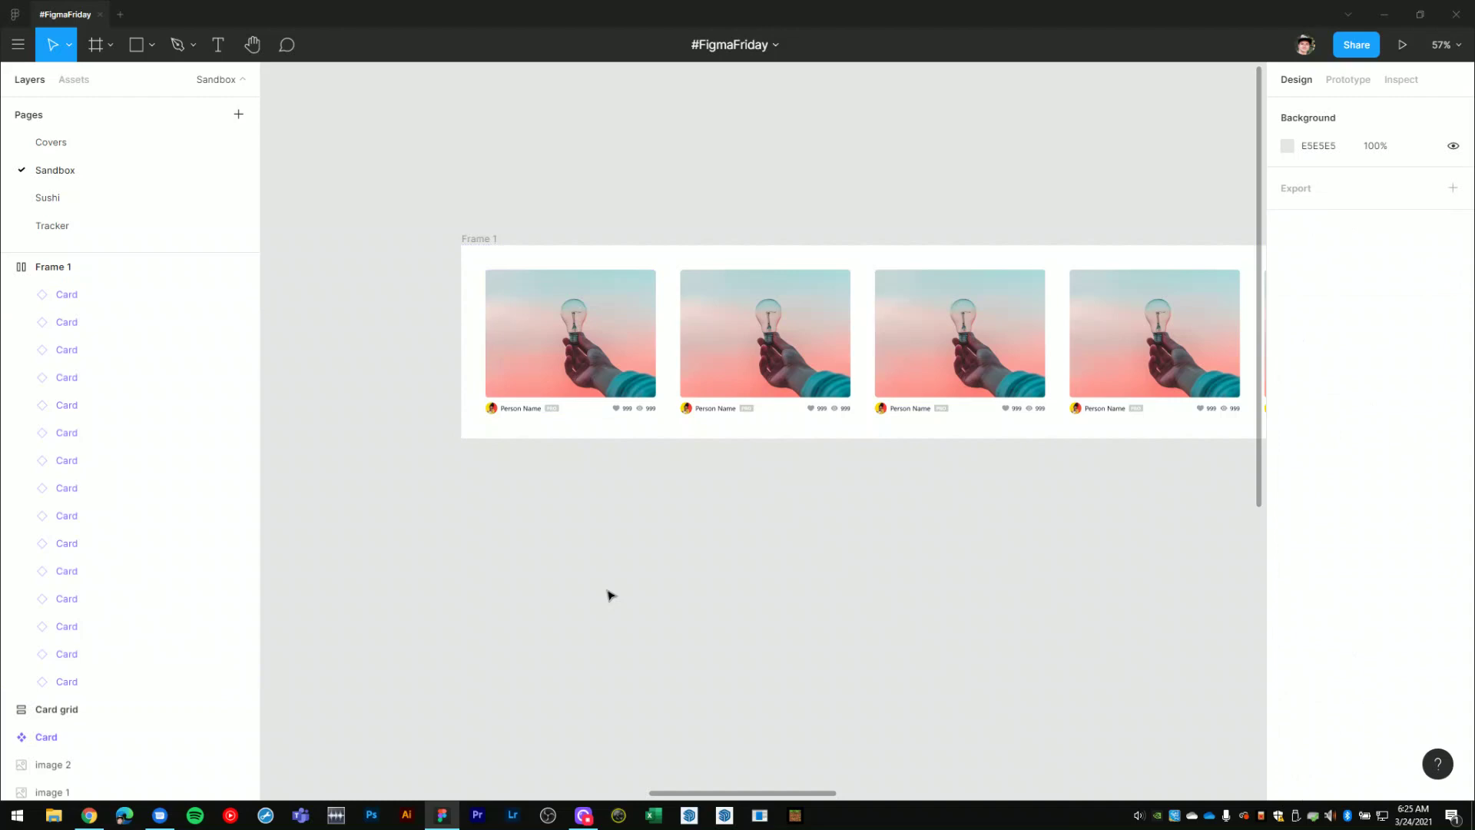
{"action": "scroll", "coordinate": [610, 524], "scroll_direction": "left", "scroll_amount": 3}
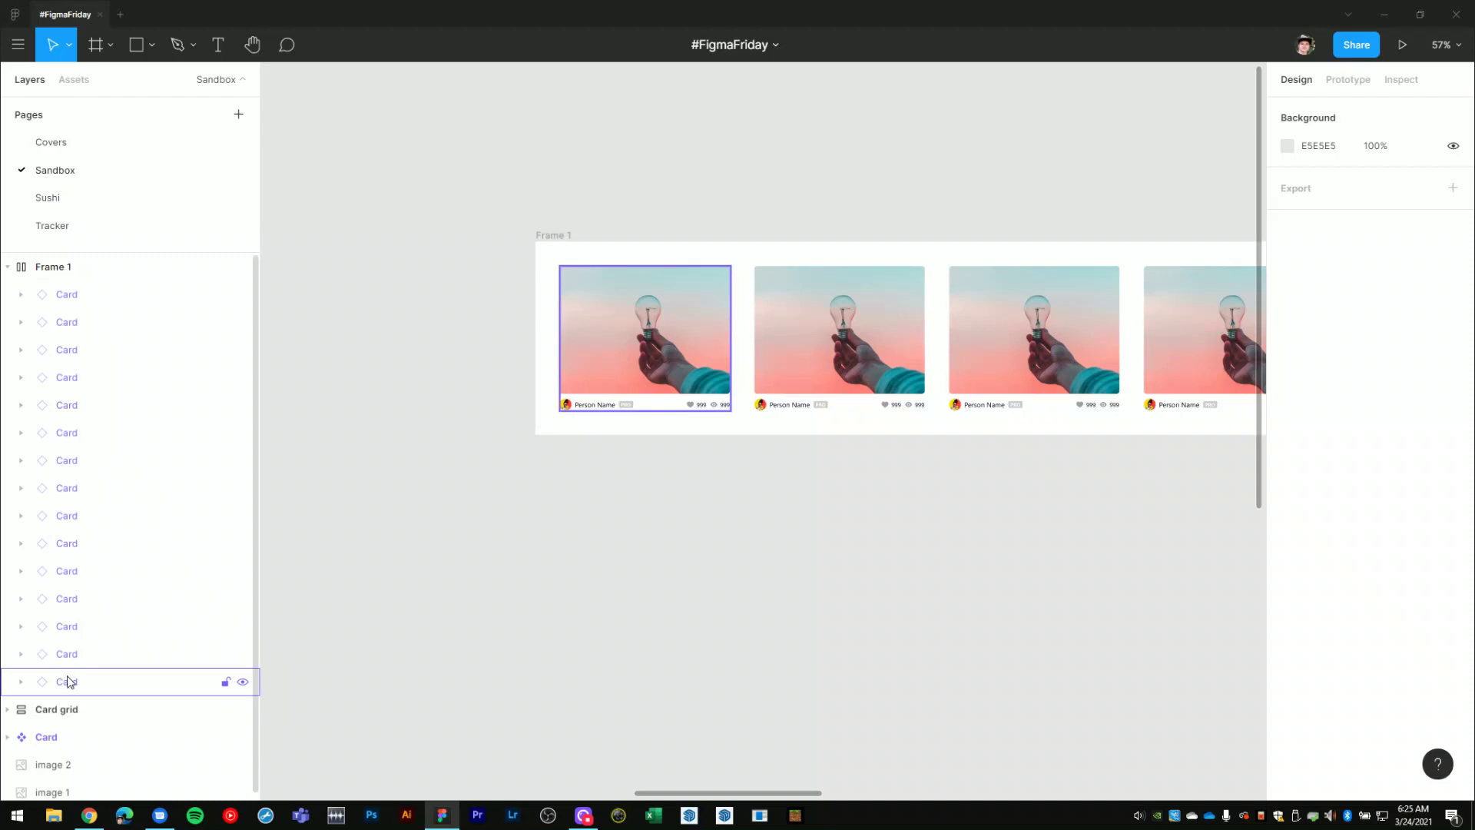
{"action": "left_click", "coordinate": [660, 364]}
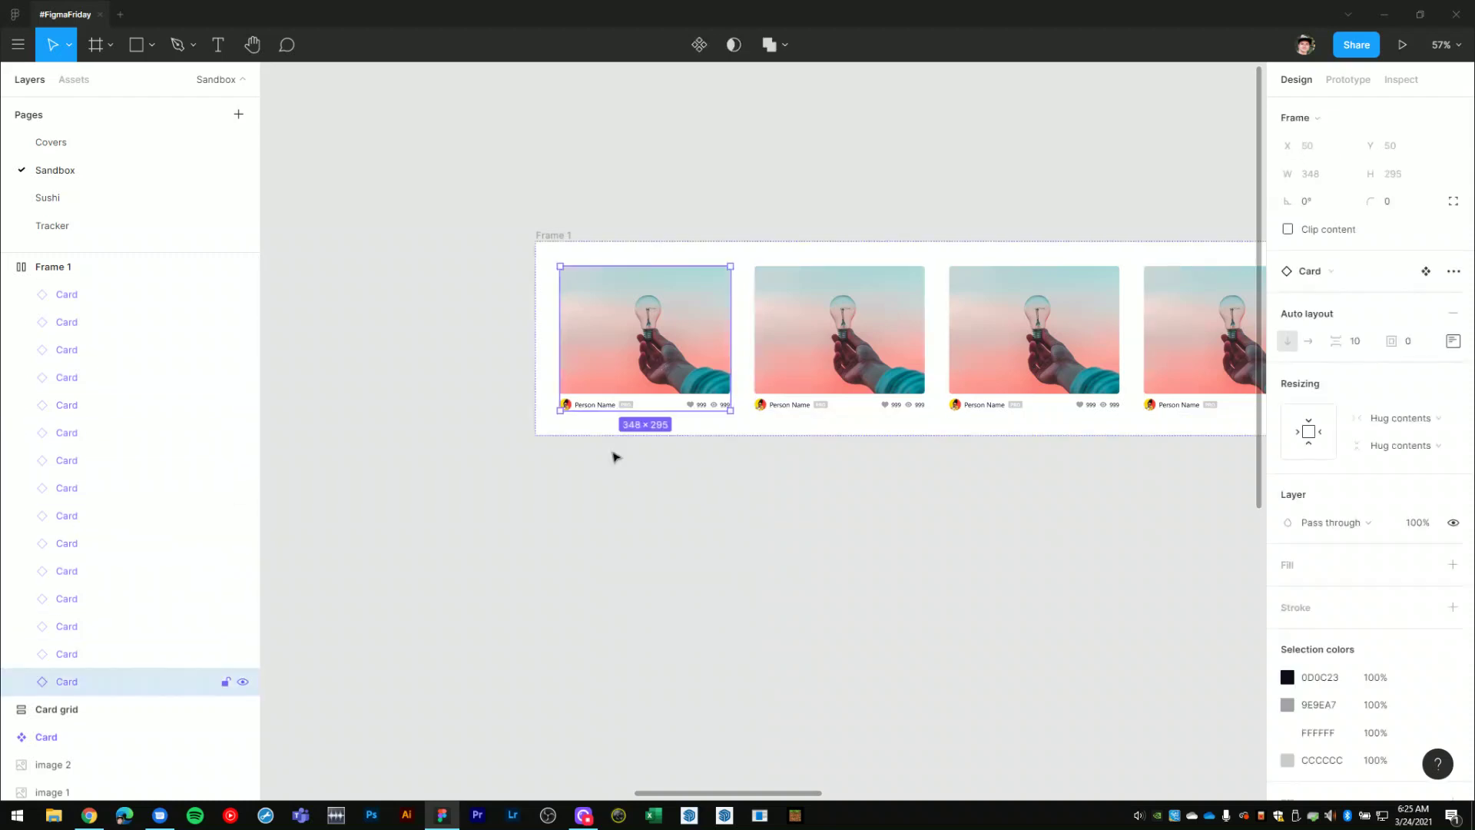
{"action": "double_click", "coordinate": [67, 677]}
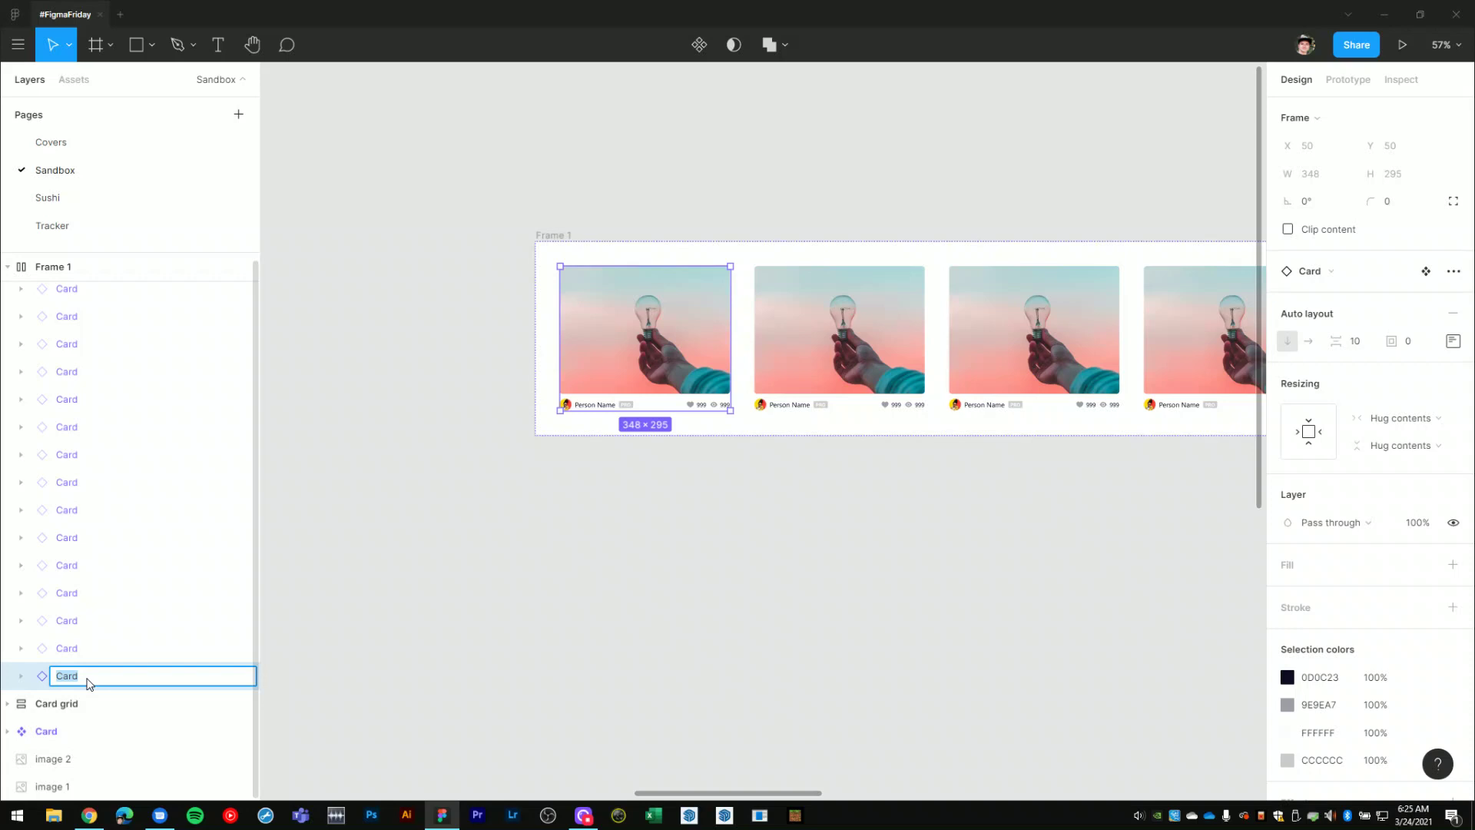
{"action": "type", "text": "My Card"}
{"action": "key", "text": "Return"}
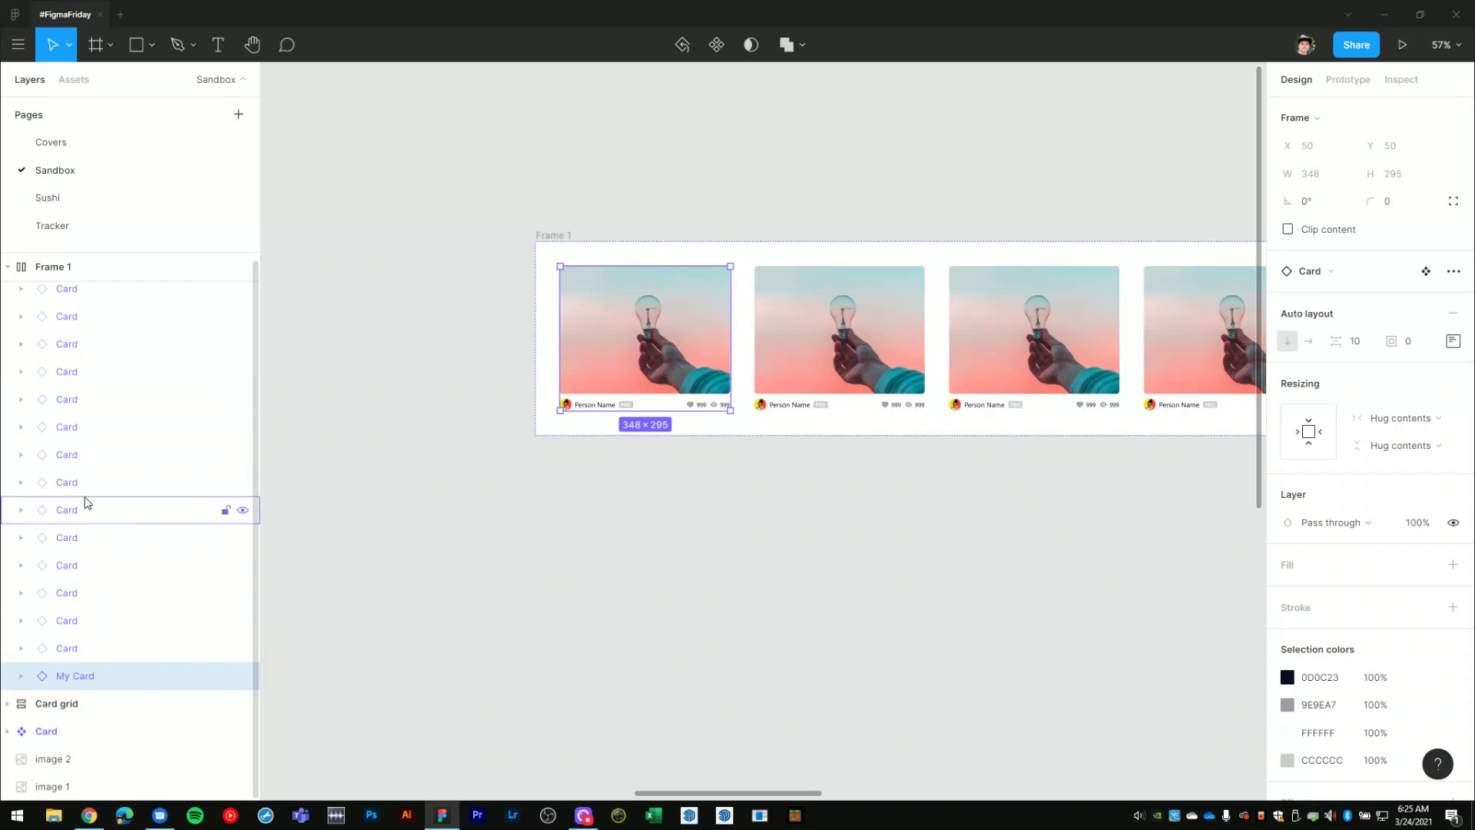
{"action": "scroll", "coordinate": [99, 525], "scroll_direction": "up", "scroll_amount": 1}
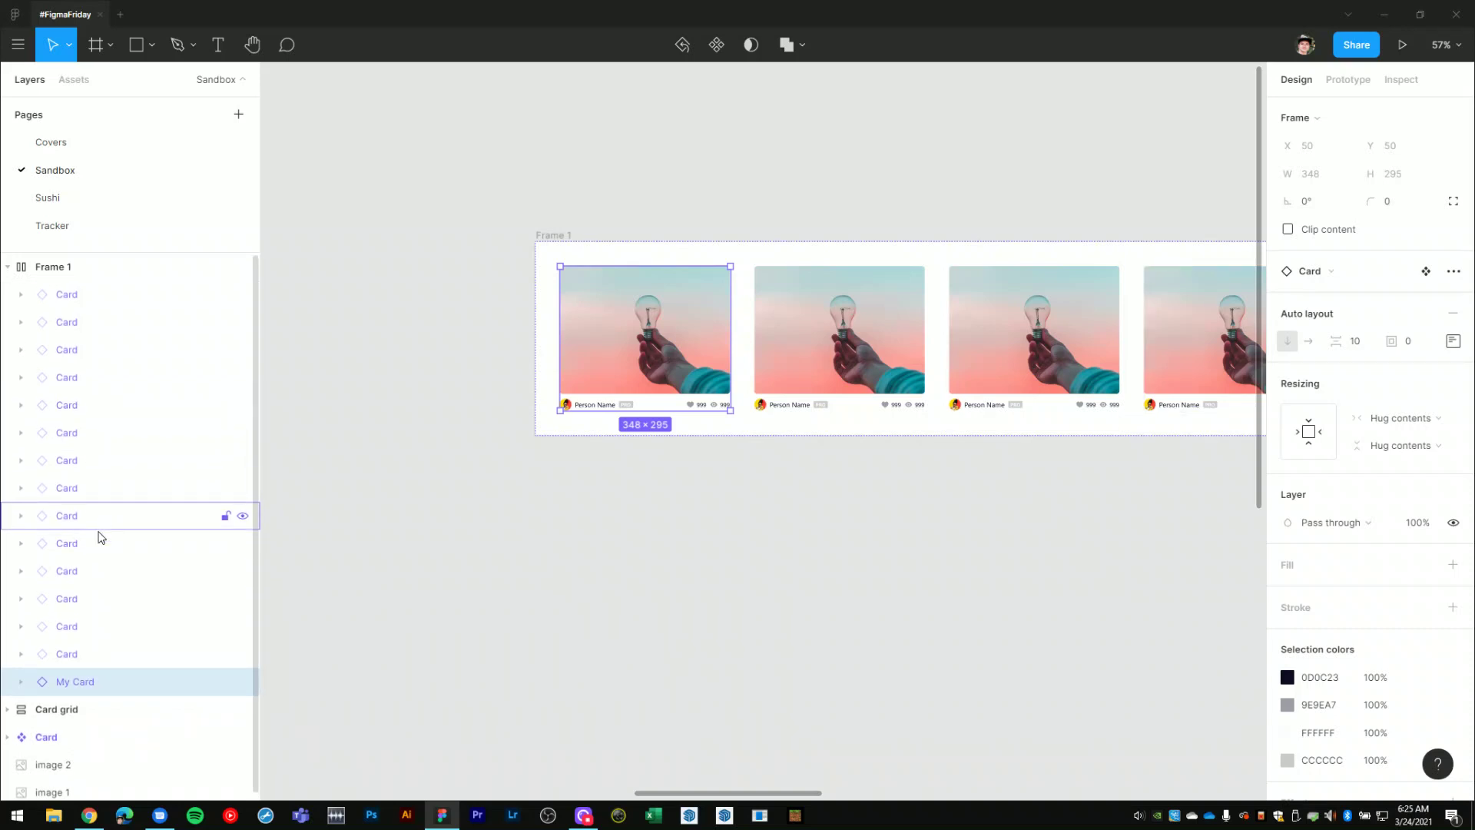
{"action": "scroll", "coordinate": [102, 584], "scroll_direction": "down", "scroll_amount": 1}
{"action": "key", "text": "ctrl+z"}
{"action": "left_click", "coordinate": [707, 487]}
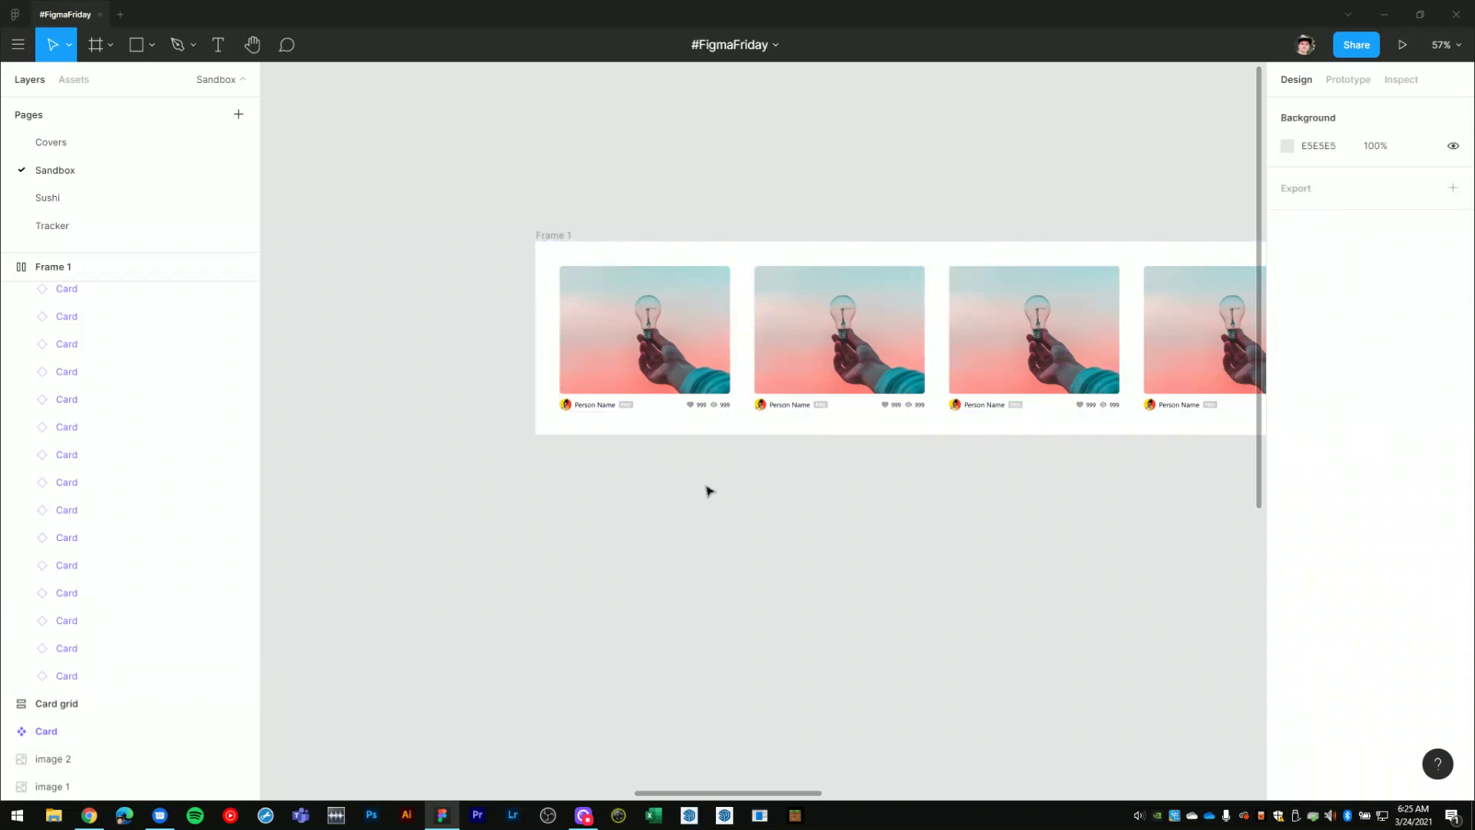
{"action": "left_click", "coordinate": [107, 675]}
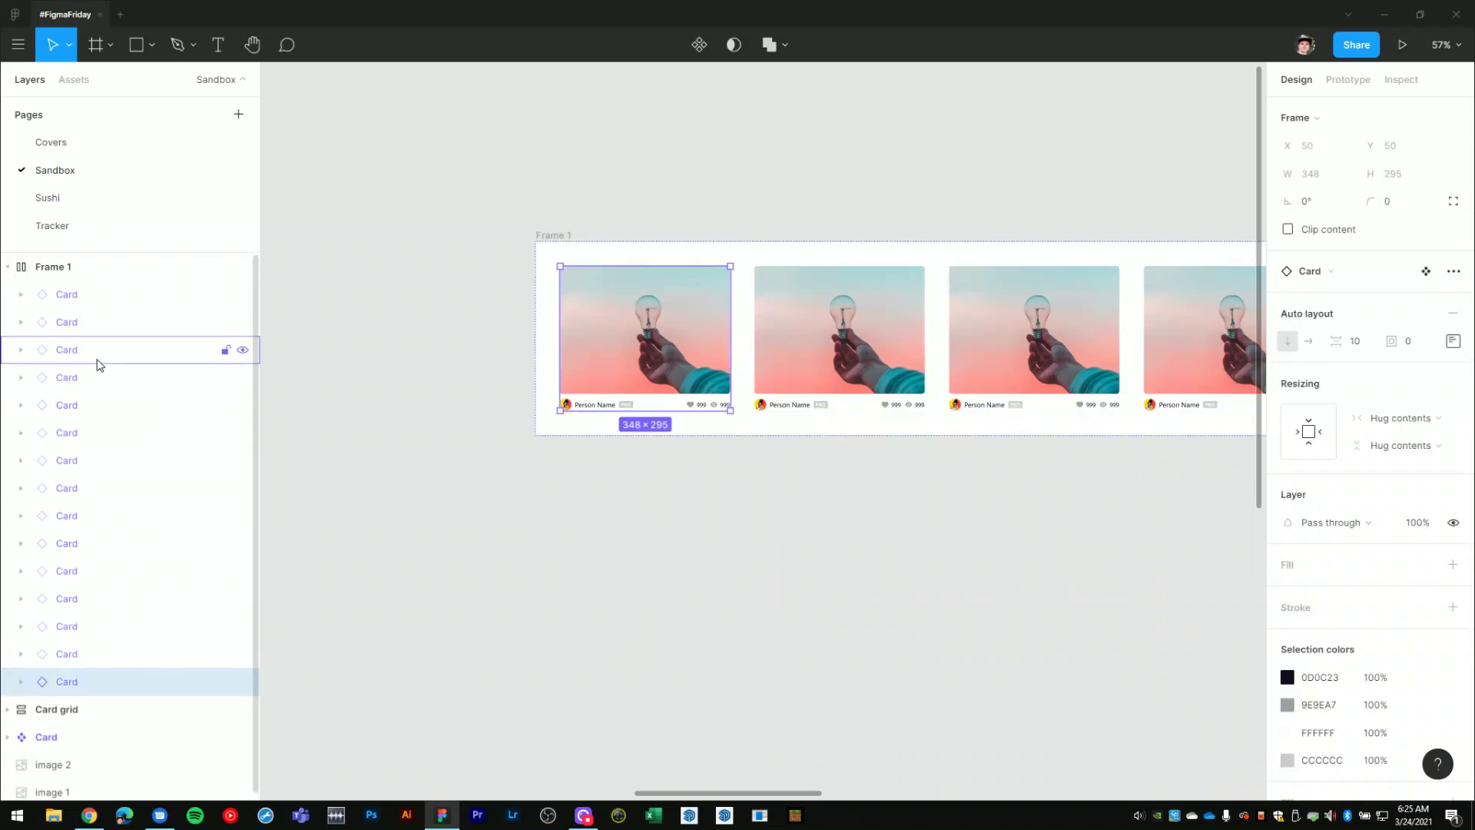
Select all 15 Card layers, from first to last, under Frame 1 in the Layers panel.
{"action": "scroll", "coordinate": [88, 331], "scroll_direction": "up", "scroll_amount": 1}
{"action": "left_click", "coordinate": [81, 295], "text": "shift"}
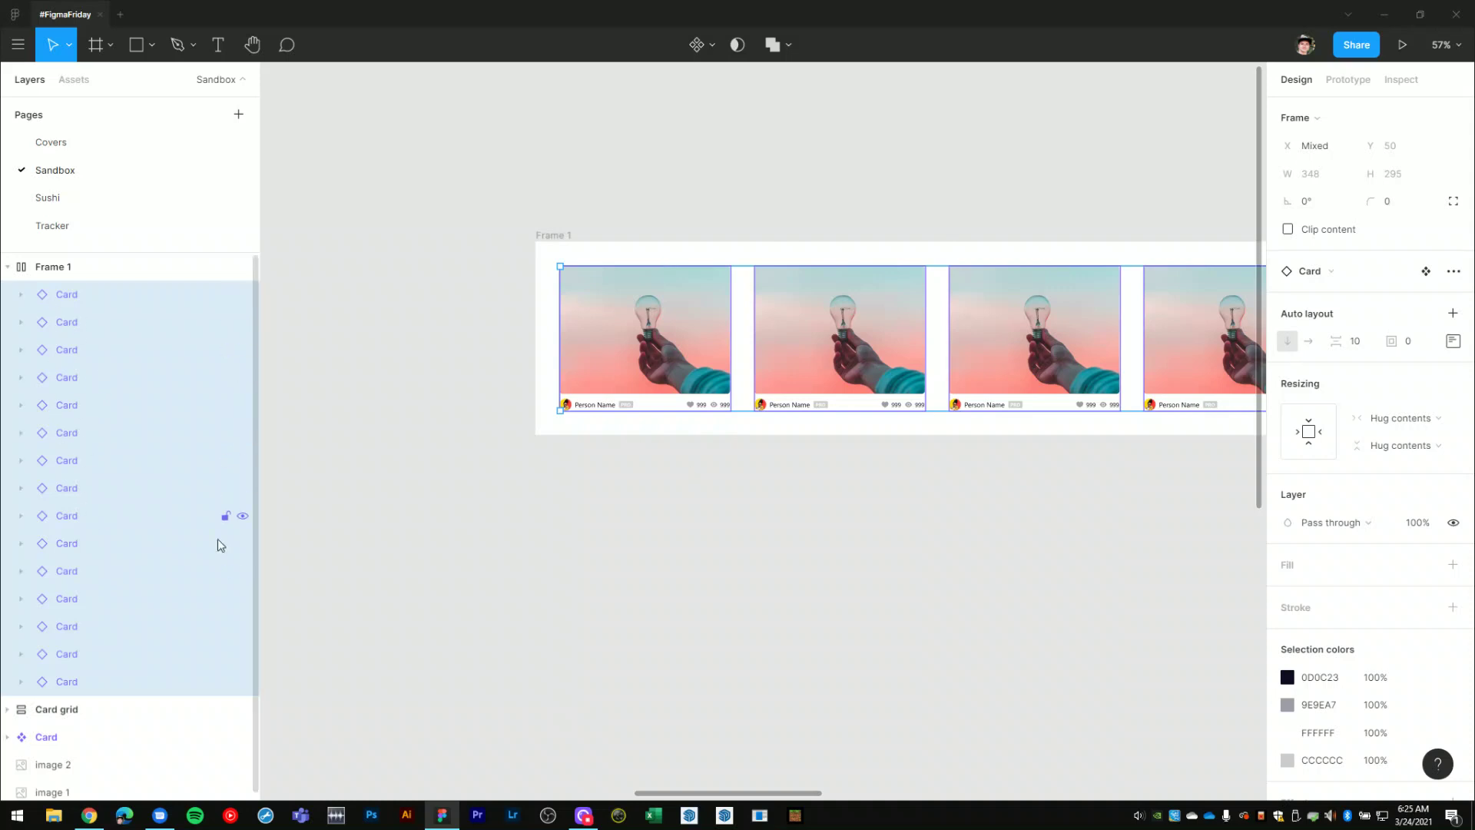
{"action": "key", "text": "ctrl+slash"}
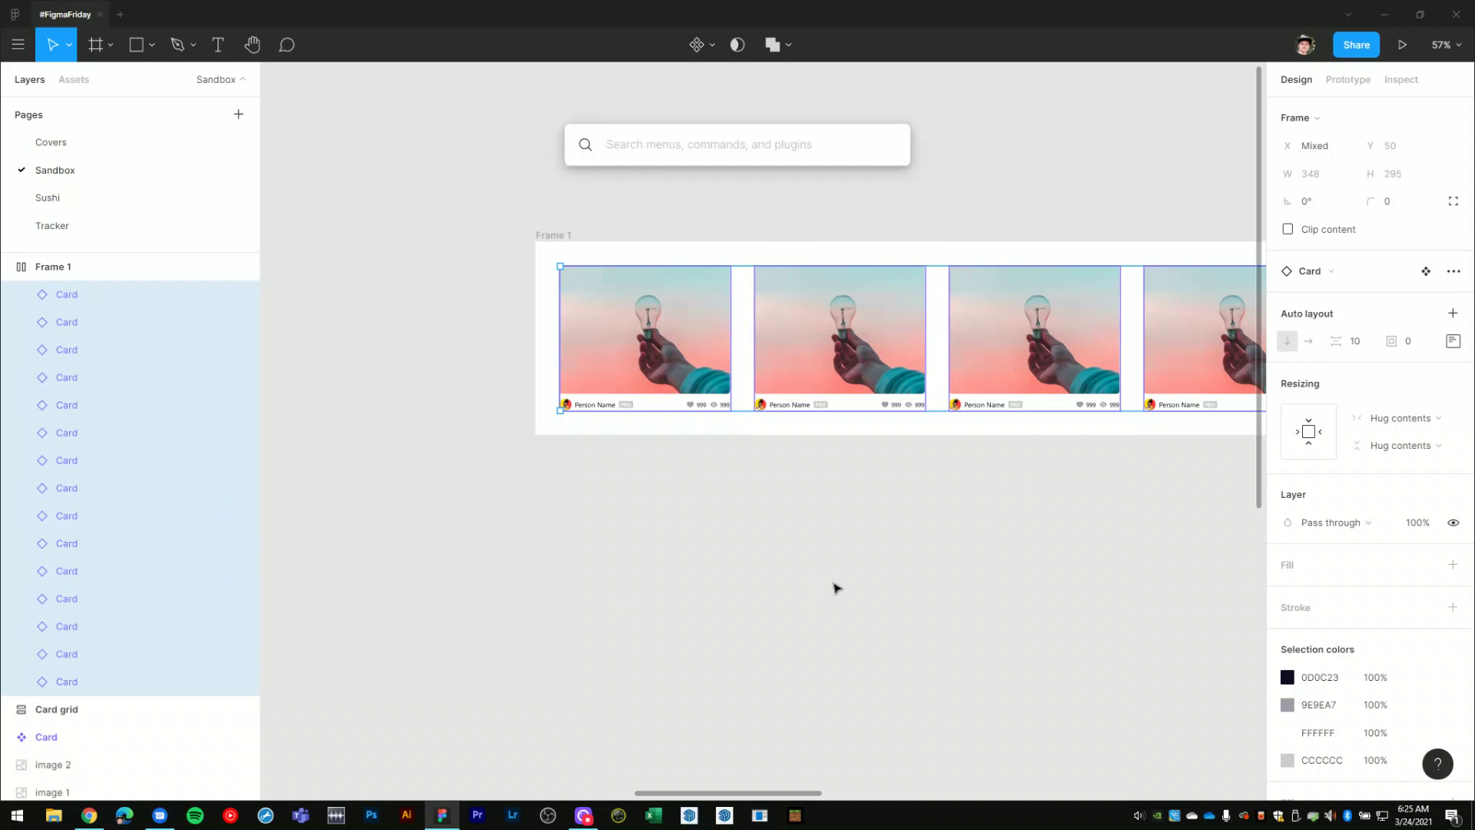
{"action": "type", "text": "ren"}
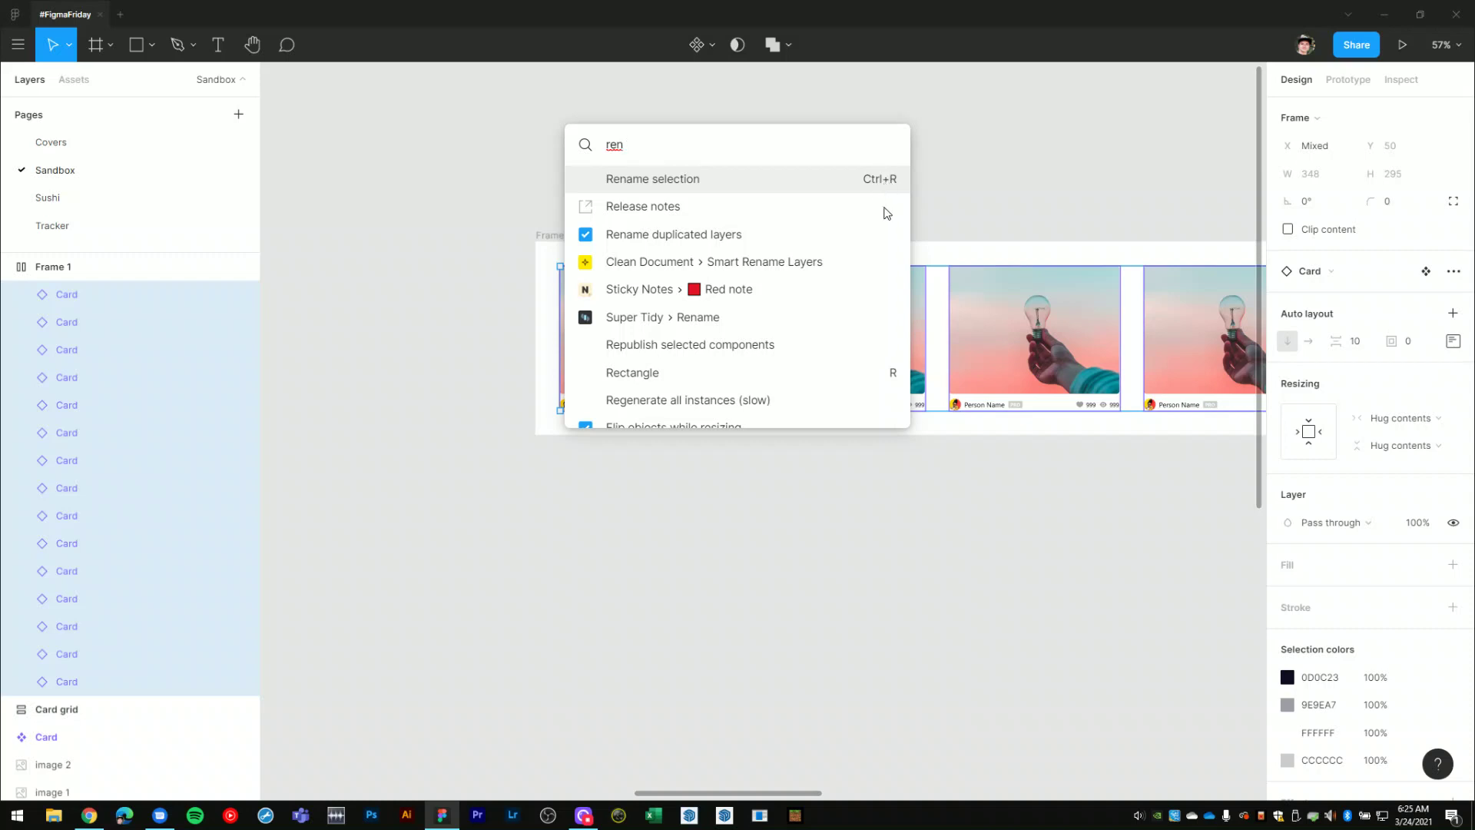
{"action": "left_click", "coordinate": [866, 559]}
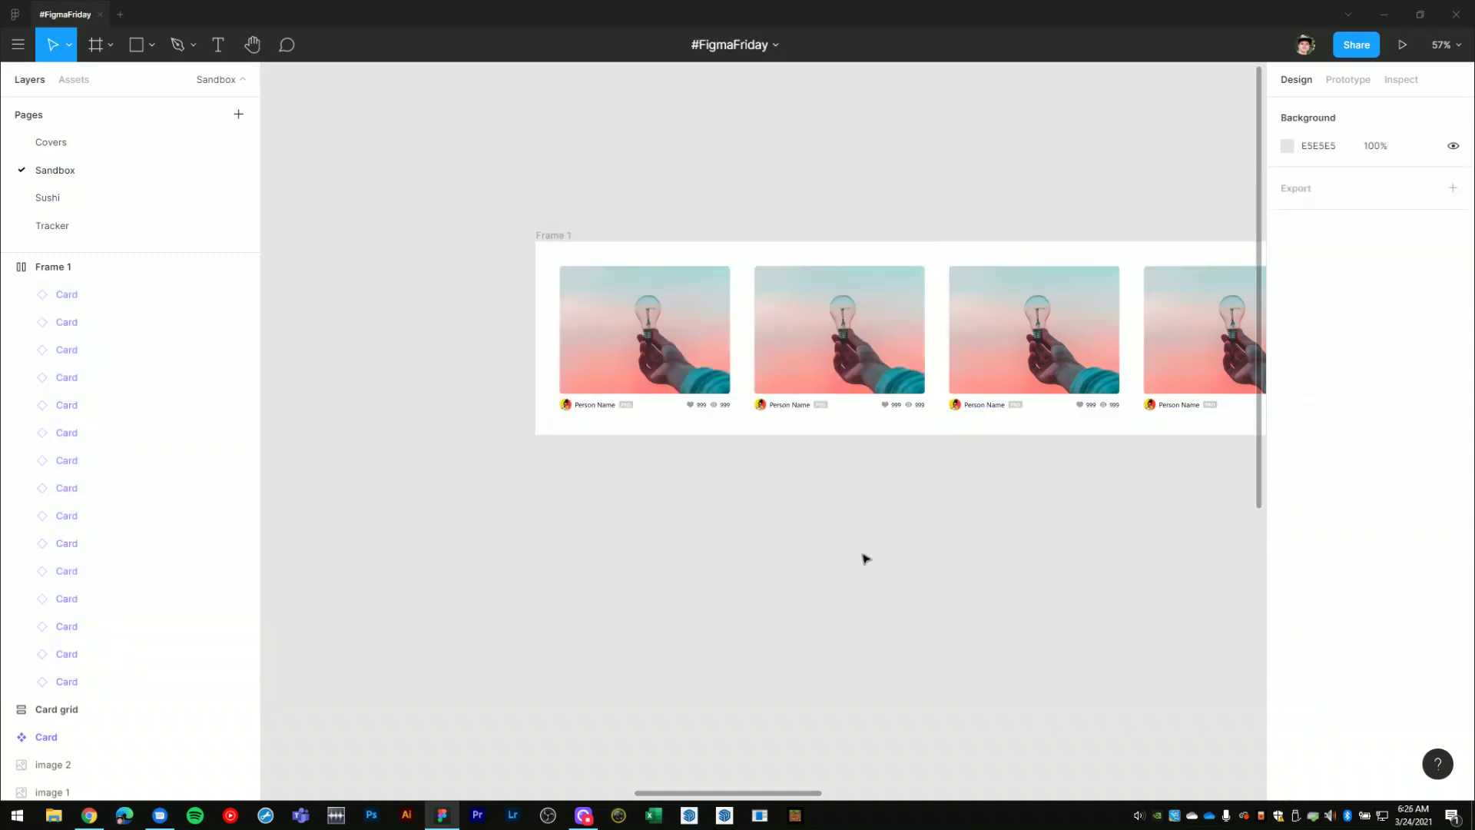
{"action": "left_click", "coordinate": [72, 294]}
{"action": "left_click", "coordinate": [98, 681], "text": "shift"}
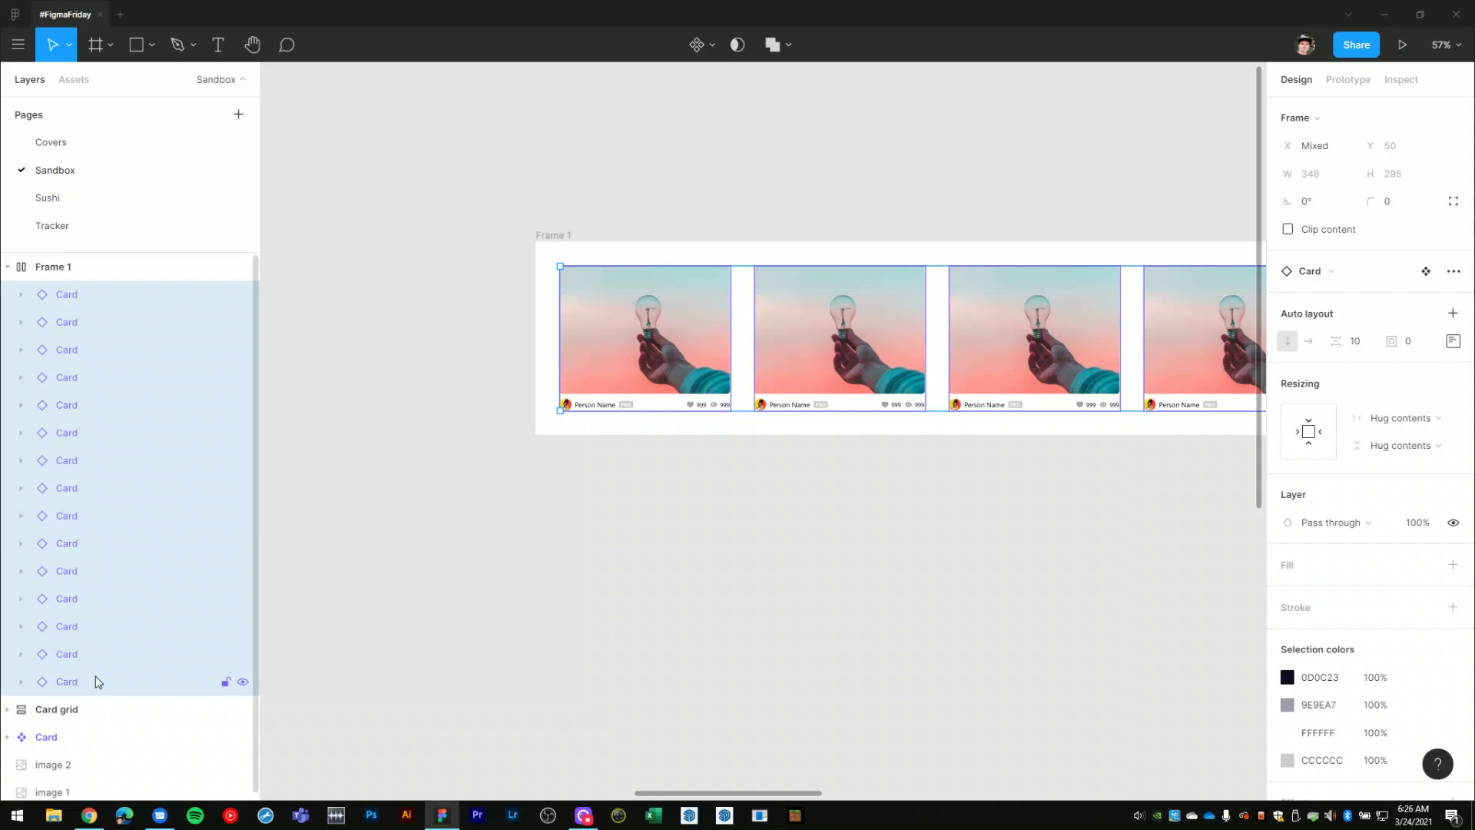
Set up a batch rename of the selected layers to 'My Card' with ascending numbers 01–15.
{"action": "key", "text": "ctrl+r"}
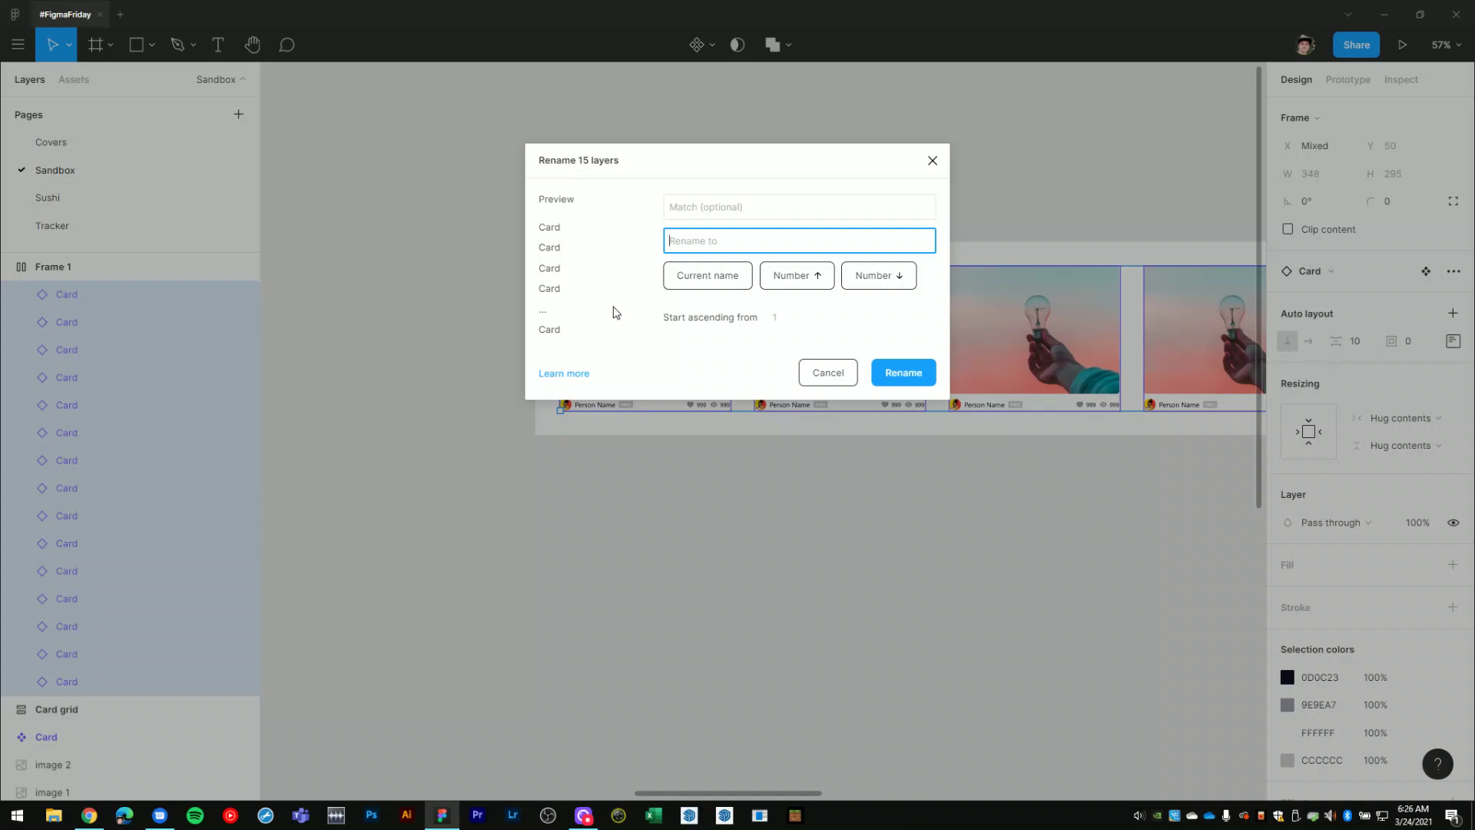
{"action": "left_click", "coordinate": [722, 207]}
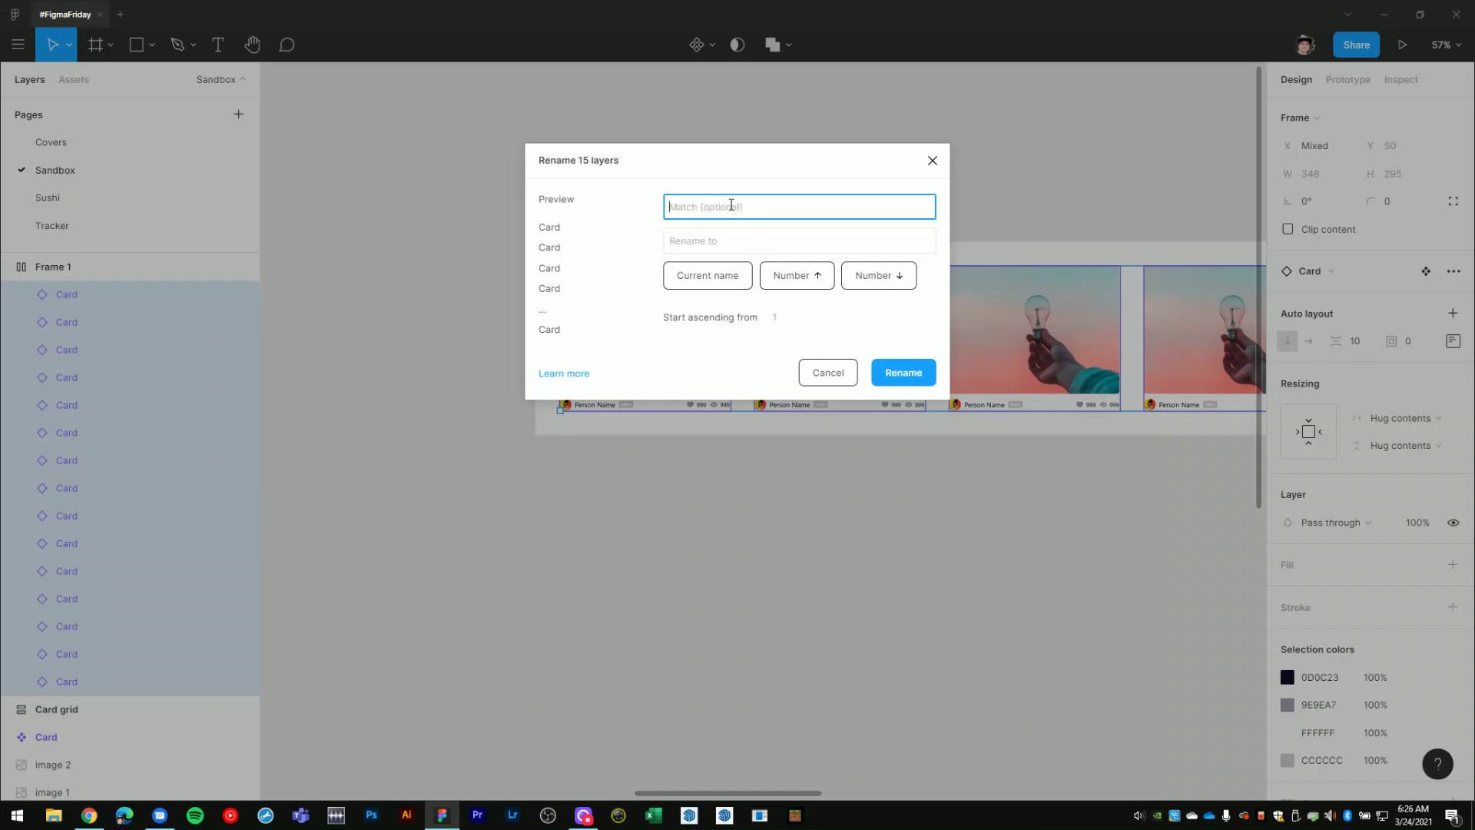
{"action": "left_click", "coordinate": [738, 238]}
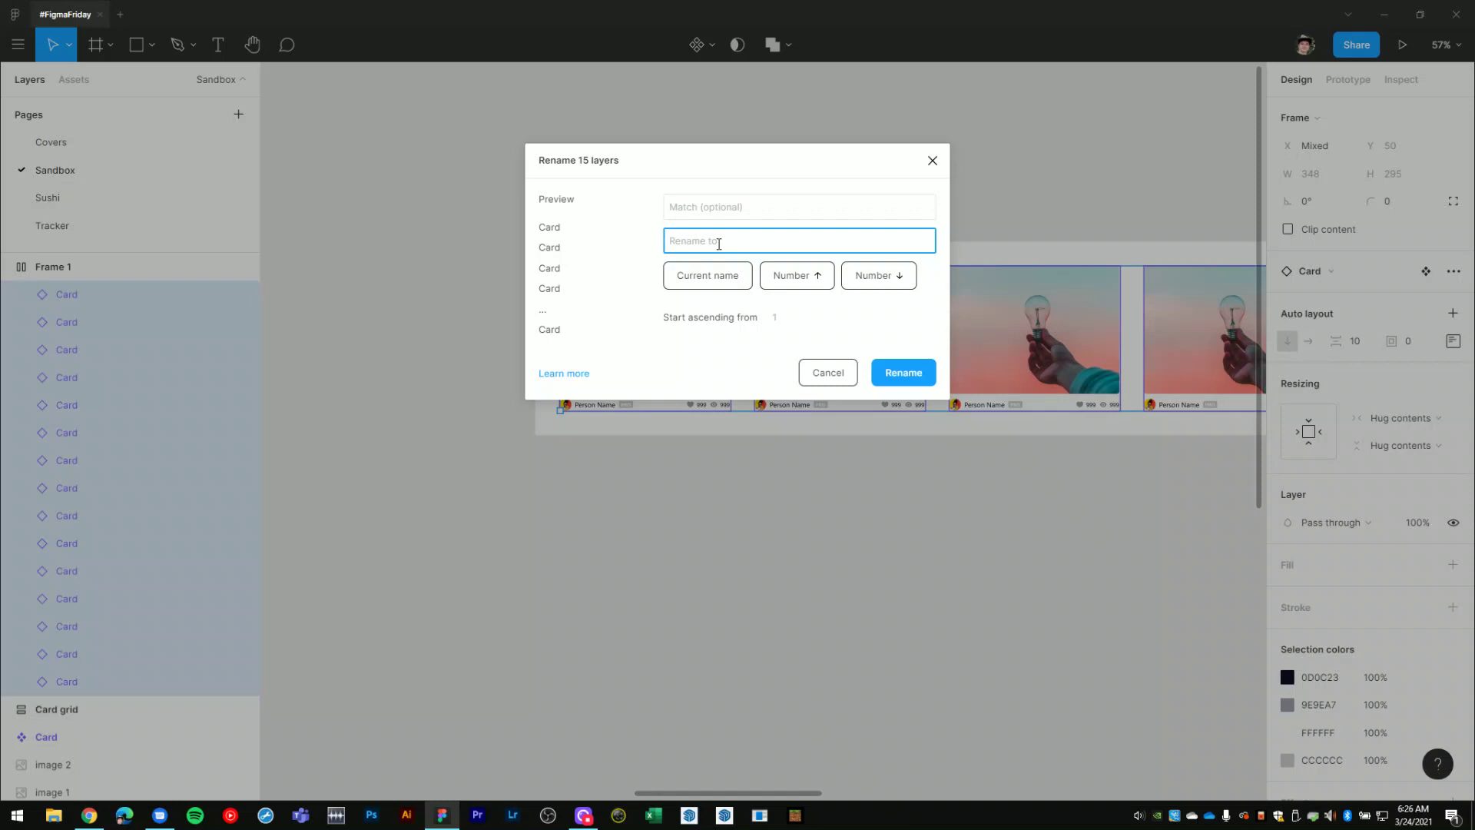
{"action": "type", "text": "My Card"}
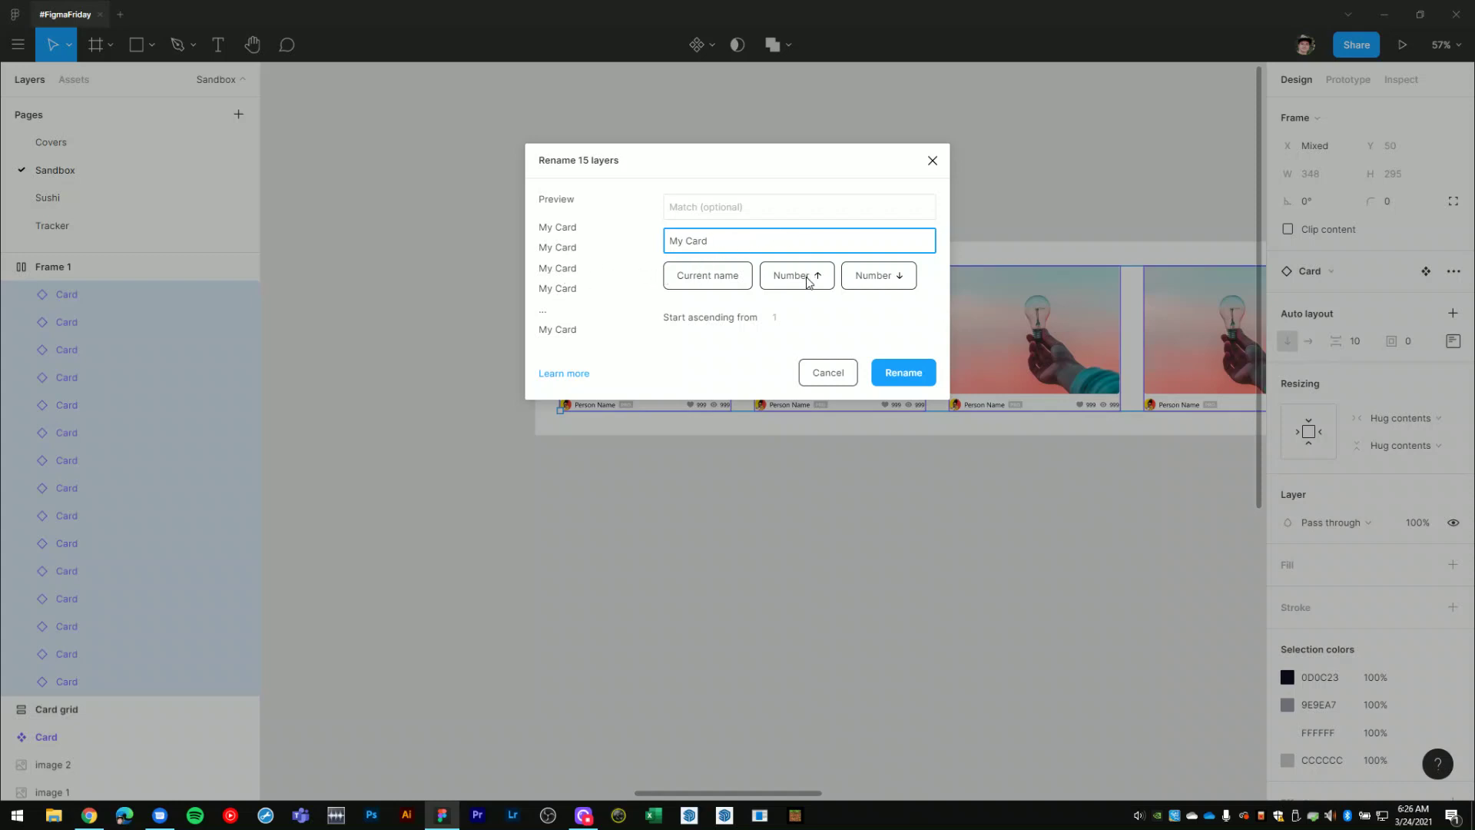
{"action": "left_click", "coordinate": [718, 278]}
{"action": "key", "text": "BackSpace"}
{"action": "left_click", "coordinate": [807, 280]}
Apply the 'My Card' rename, then check the first three cards on the canvas.
{"action": "left_click", "coordinate": [914, 376]}
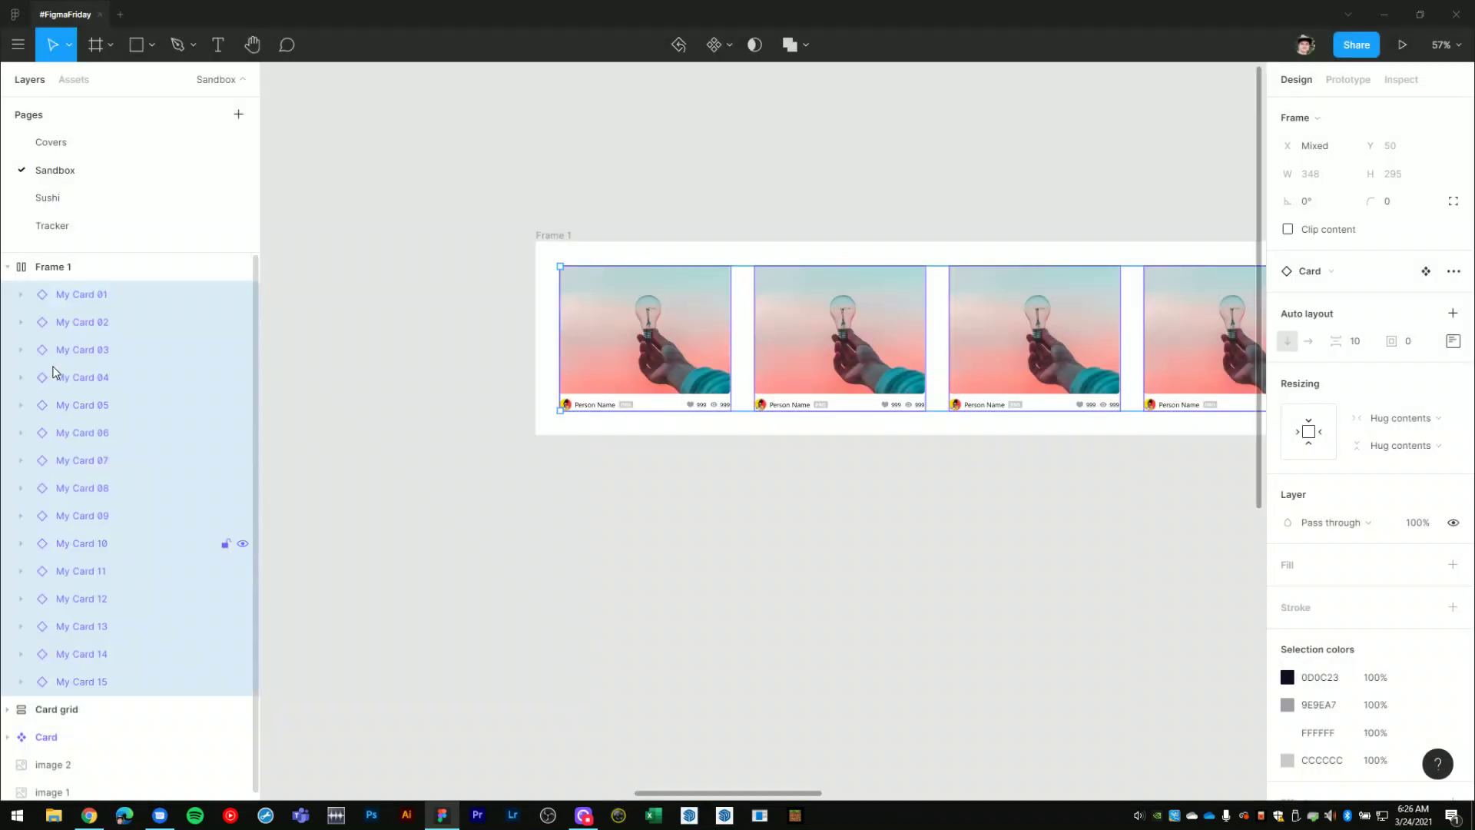
{"action": "left_click", "coordinate": [424, 392]}
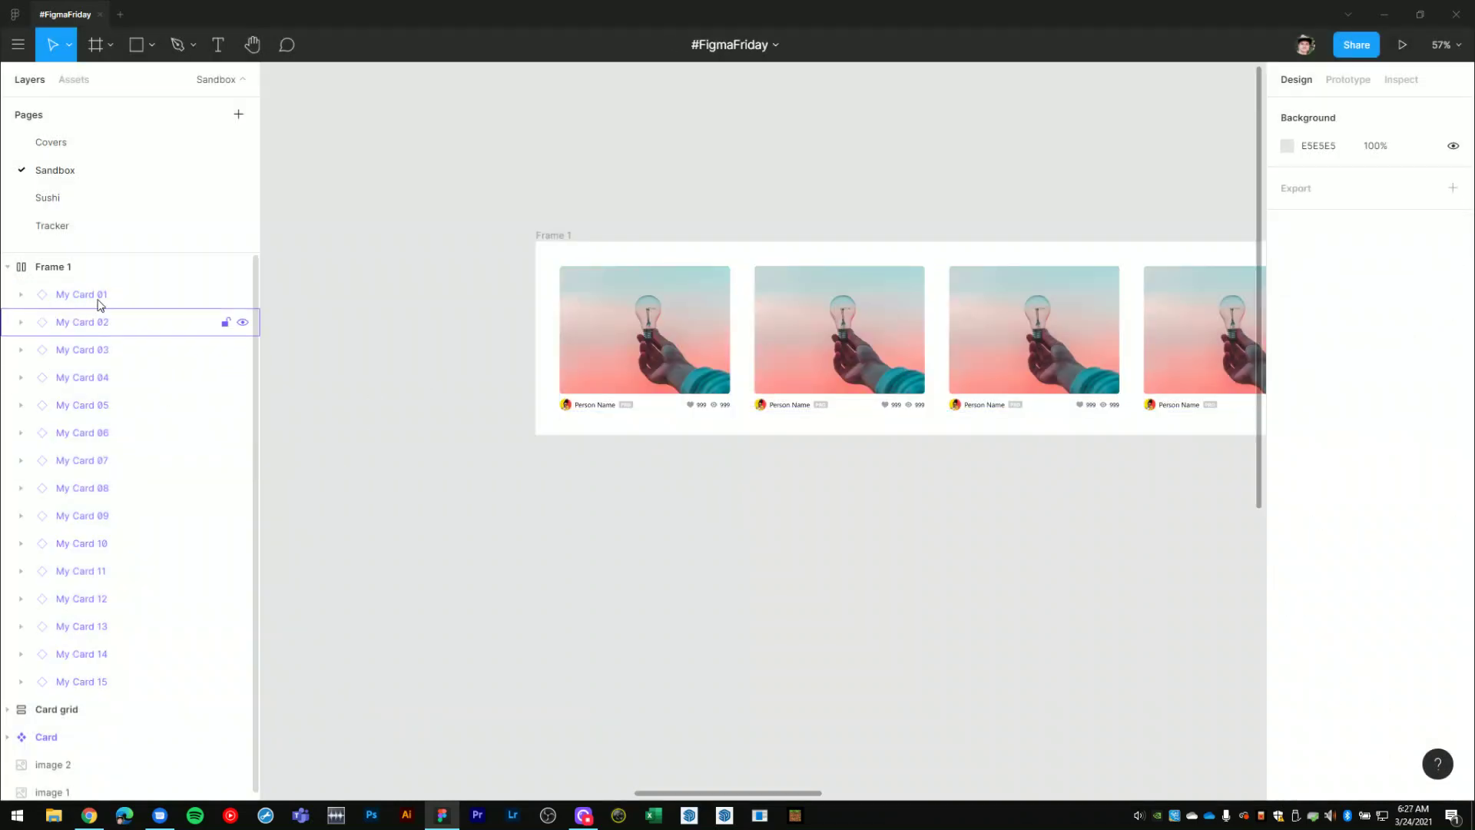
{"action": "left_click", "coordinate": [626, 344]}
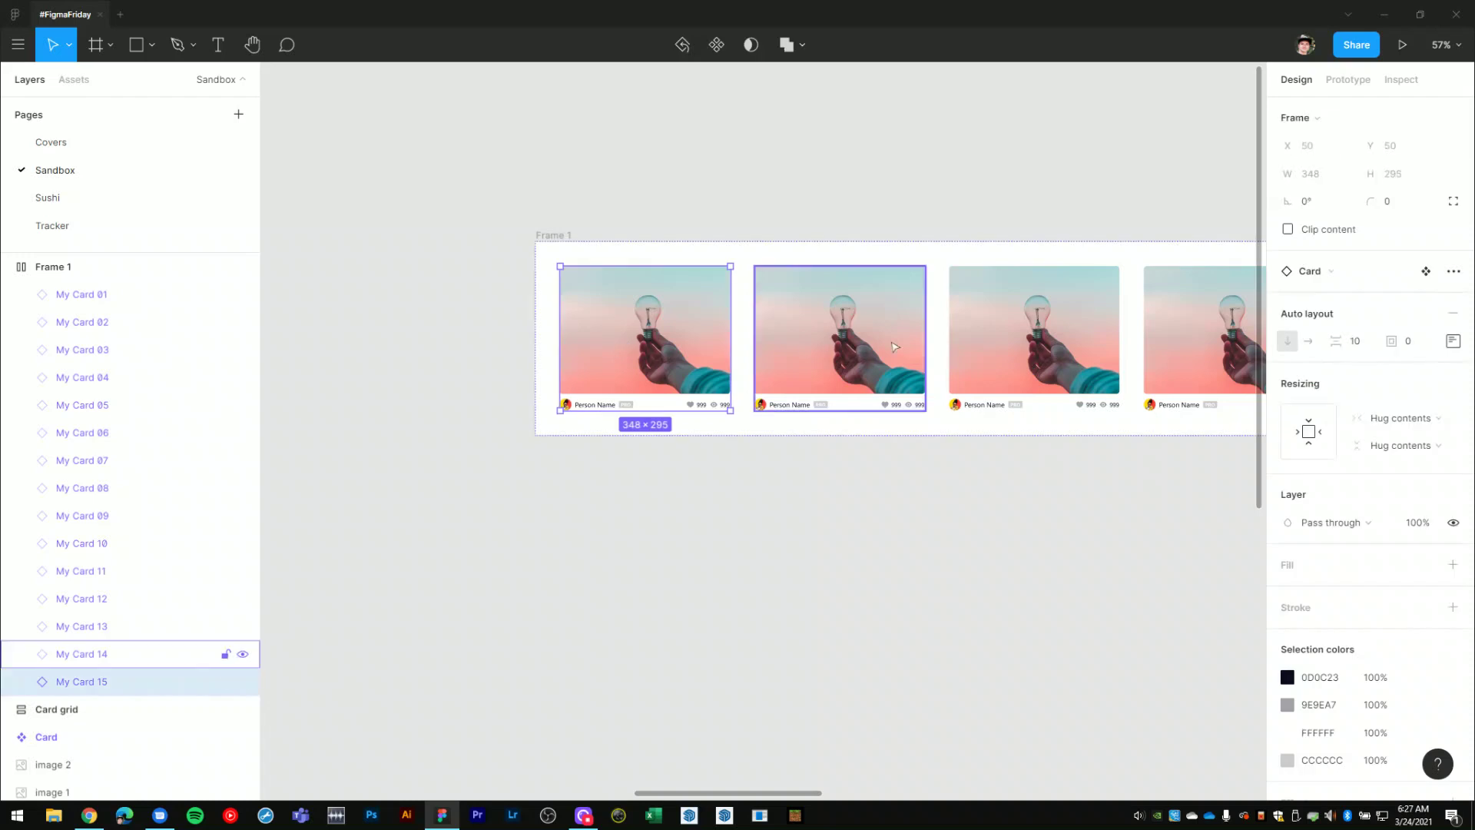
{"action": "left_click", "coordinate": [894, 347]}
{"action": "left_click", "coordinate": [1030, 338]}
{"action": "left_click", "coordinate": [317, 316]}
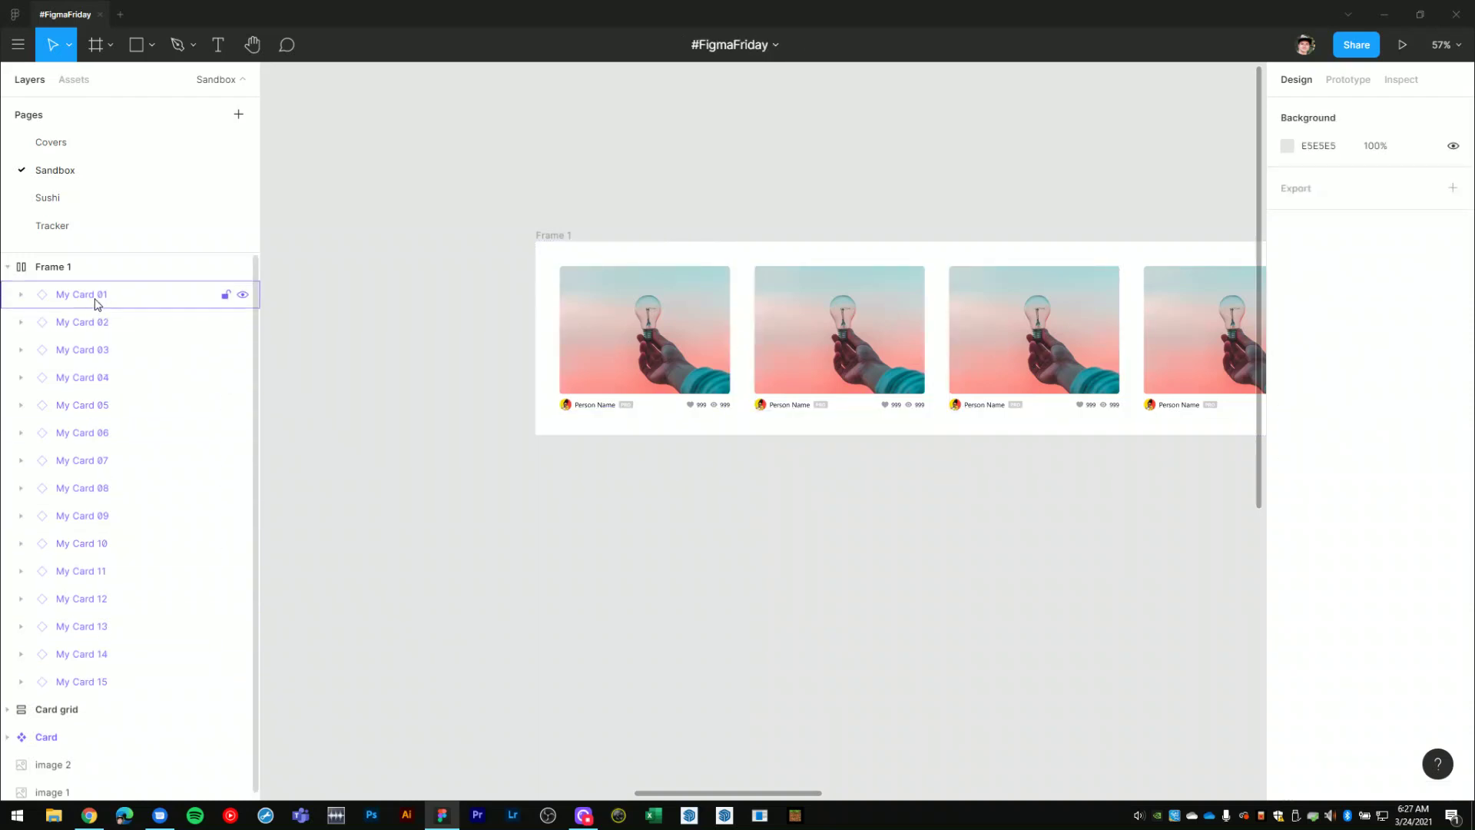
Select My Card 01–15 and batch-replace 'My' with 'Dribbble Content' in their names.
{"action": "left_click", "coordinate": [95, 302]}
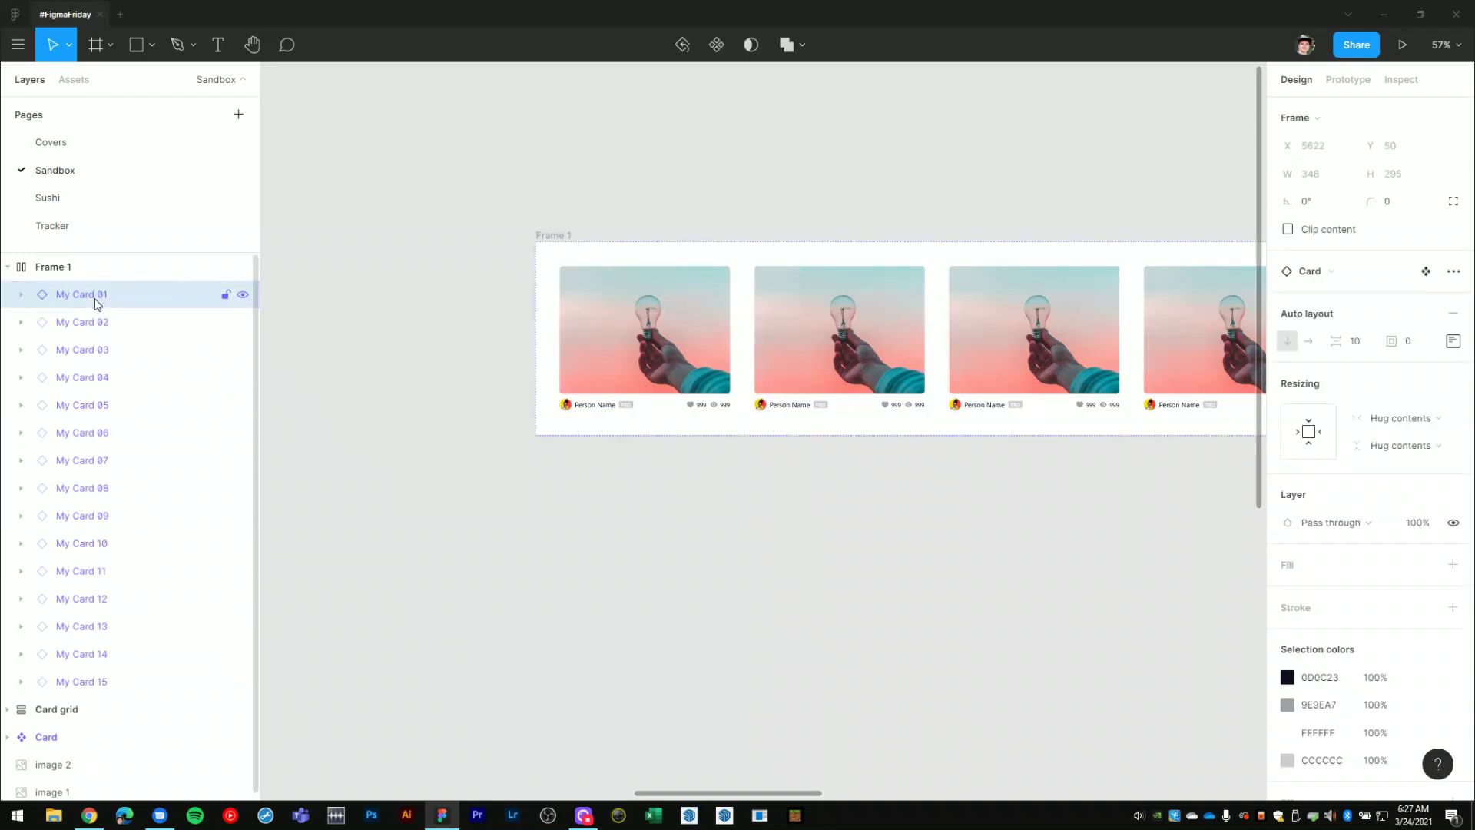
{"action": "left_click", "coordinate": [103, 679], "text": "shift"}
{"action": "key", "text": "ctrl+r"}
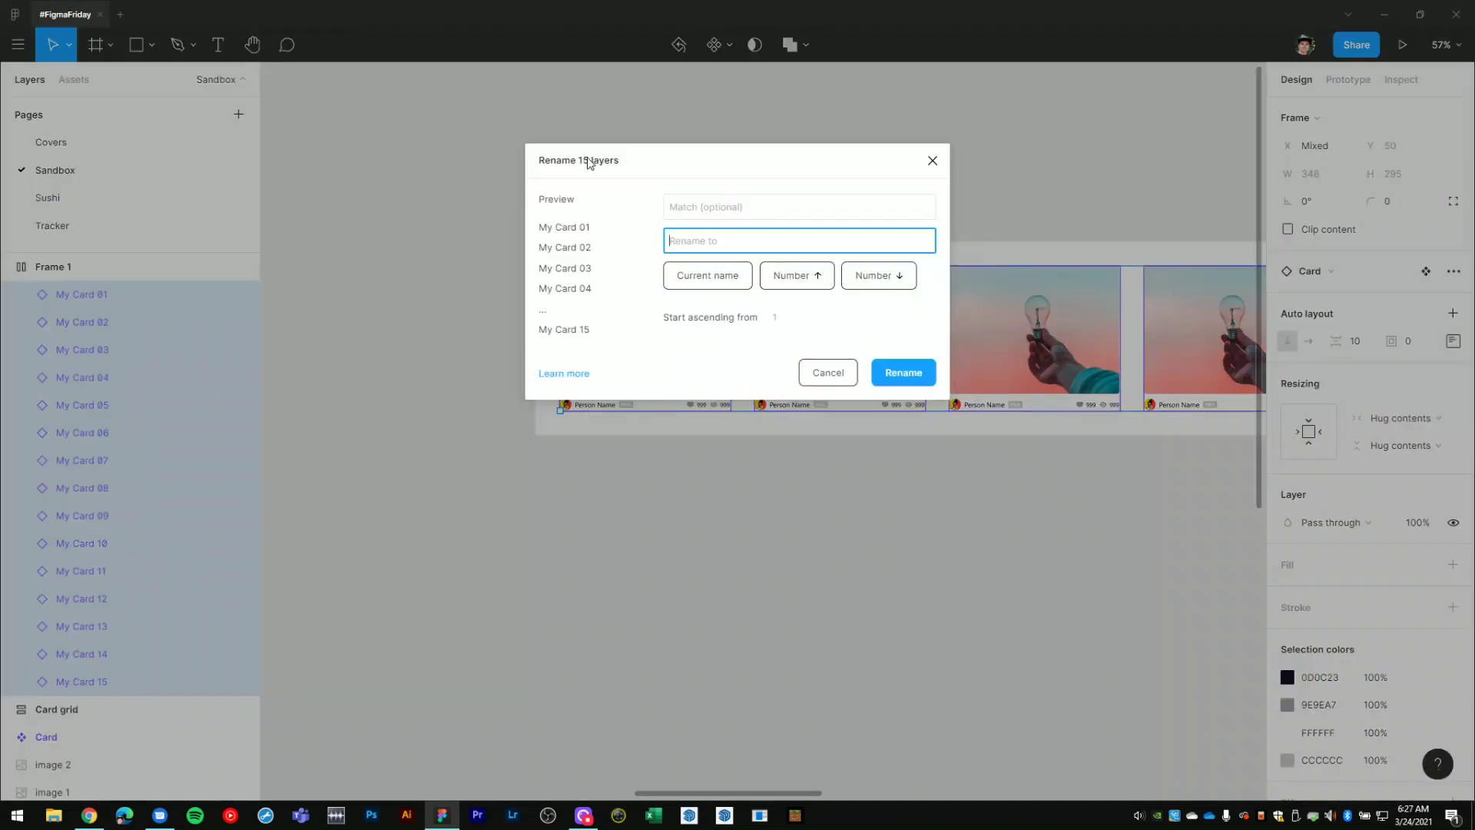
{"action": "left_click", "coordinate": [713, 204]}
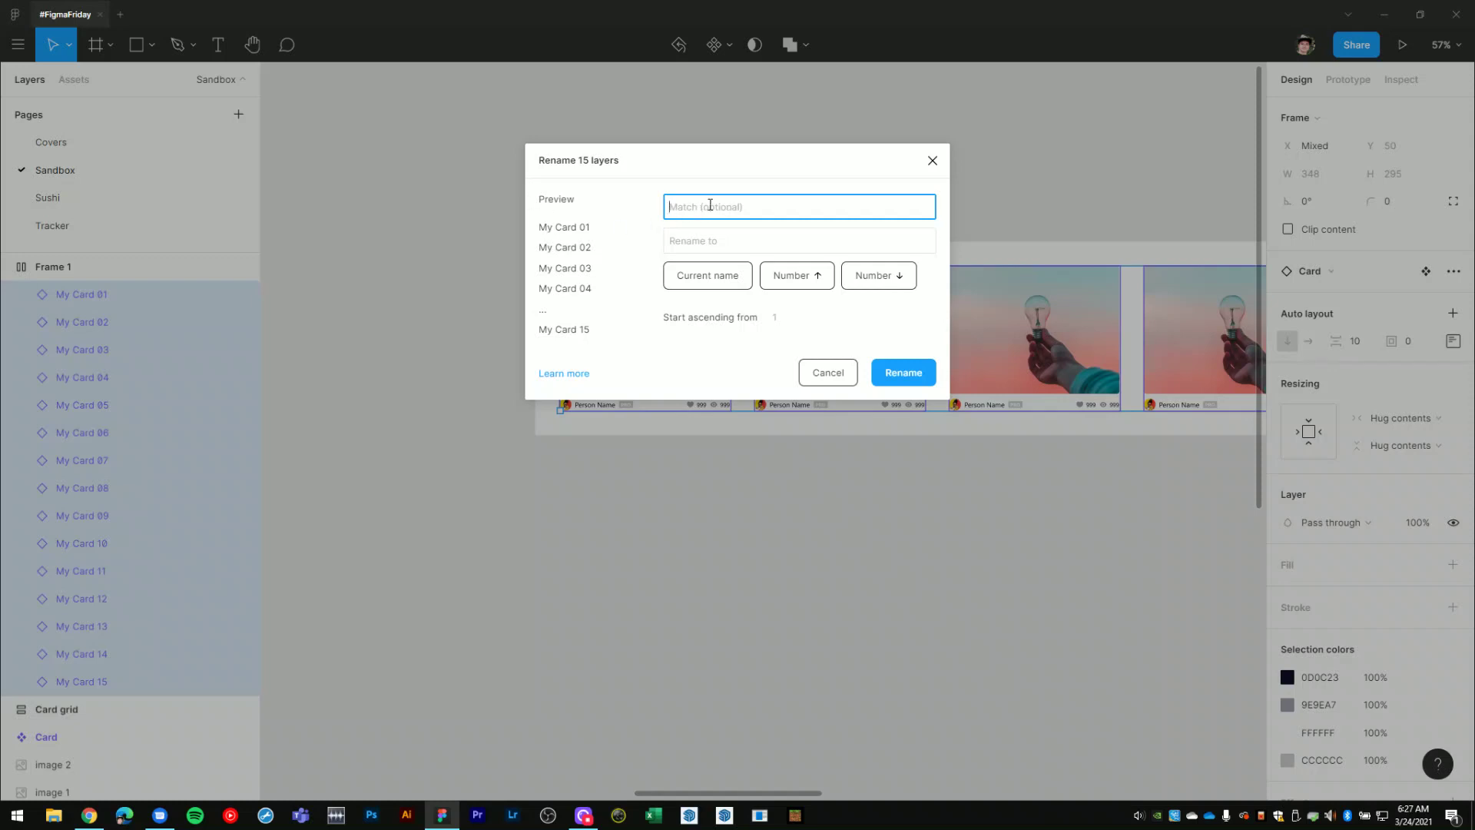
{"action": "type", "text": "My"}
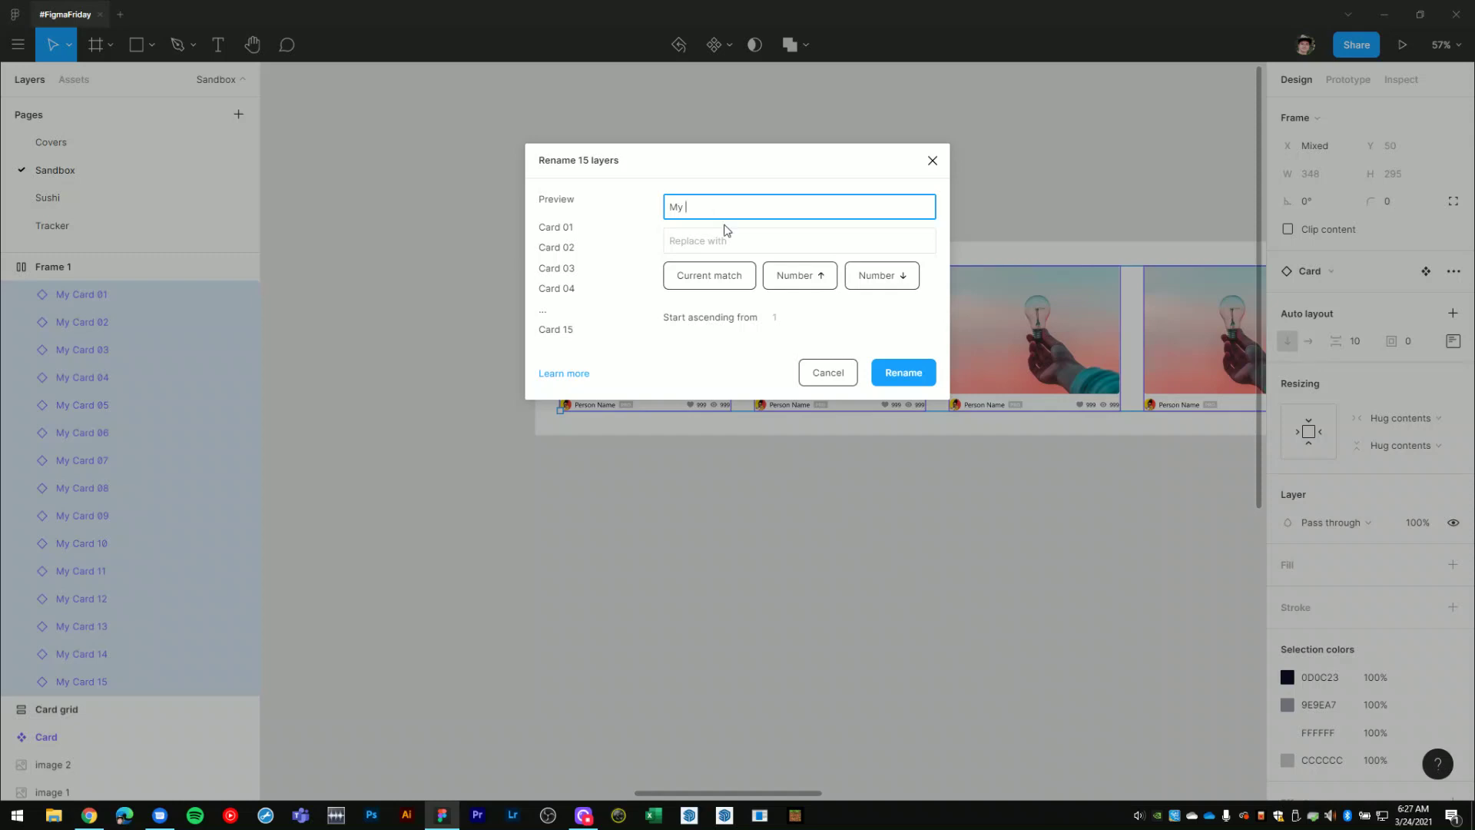
{"action": "left_click", "coordinate": [732, 238]}
{"action": "type", "text": "D"}
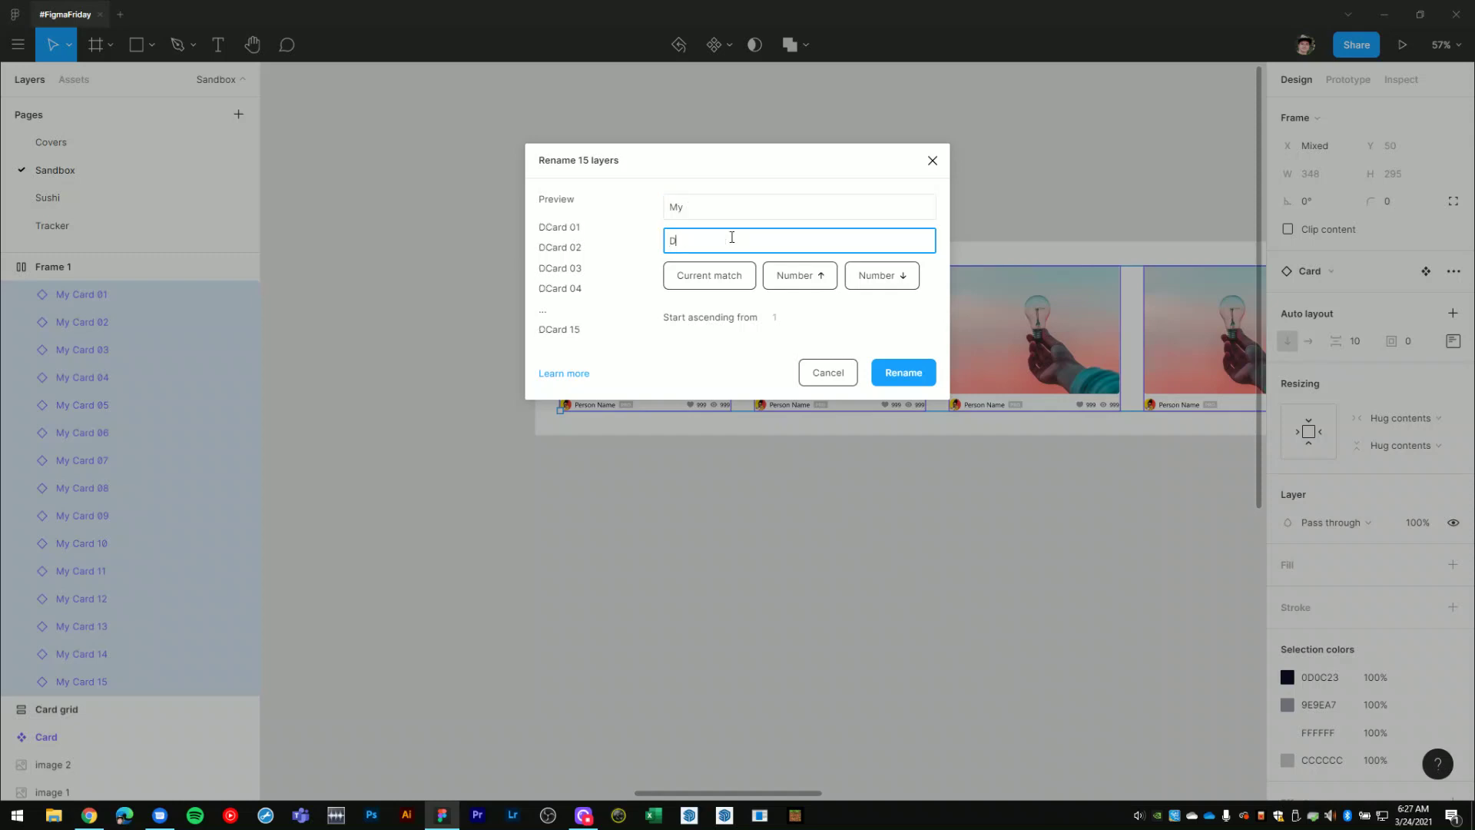
{"action": "type", "text": "rib"}
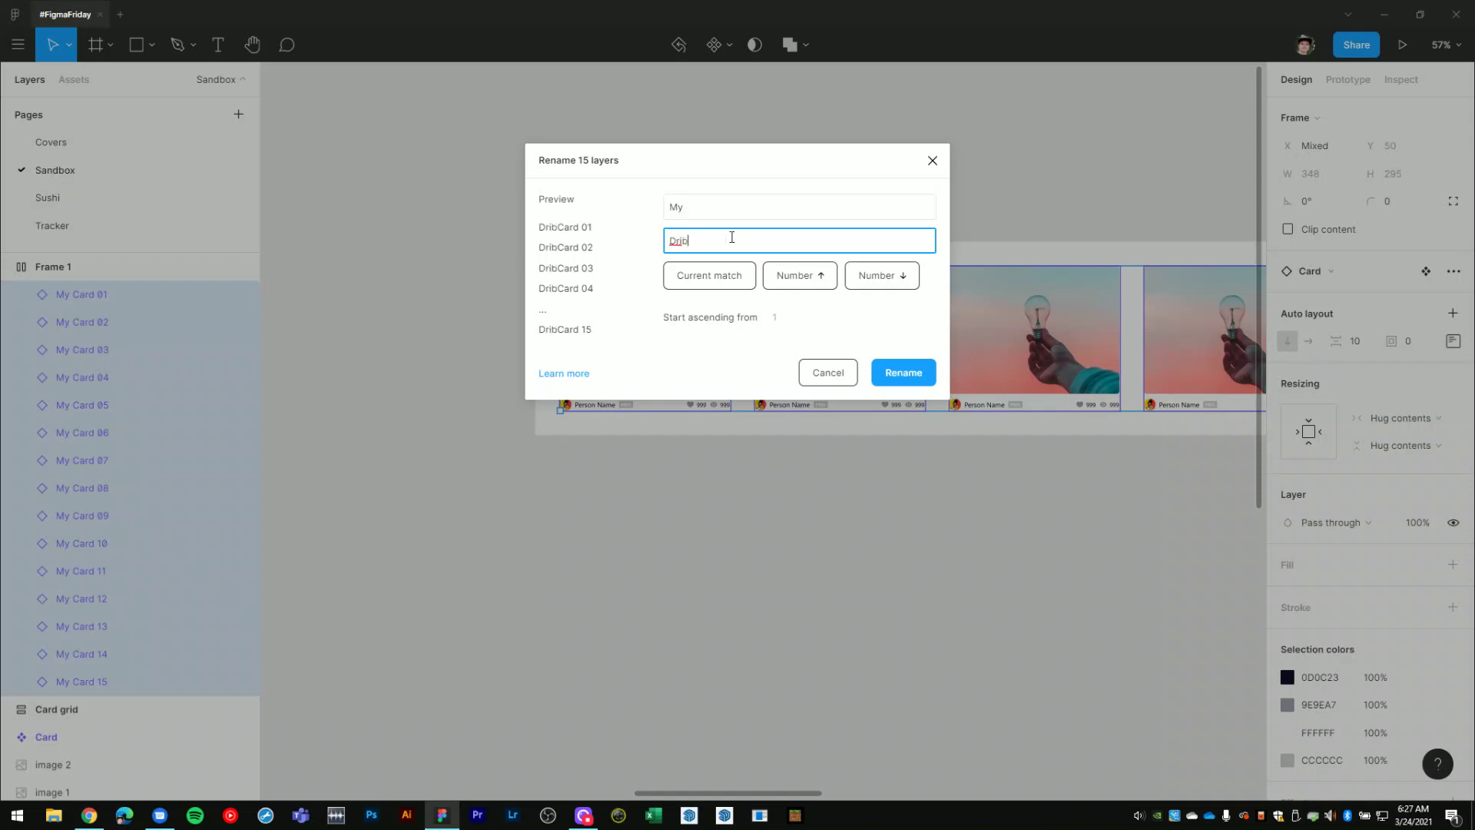
{"action": "type", "text": "bble"}
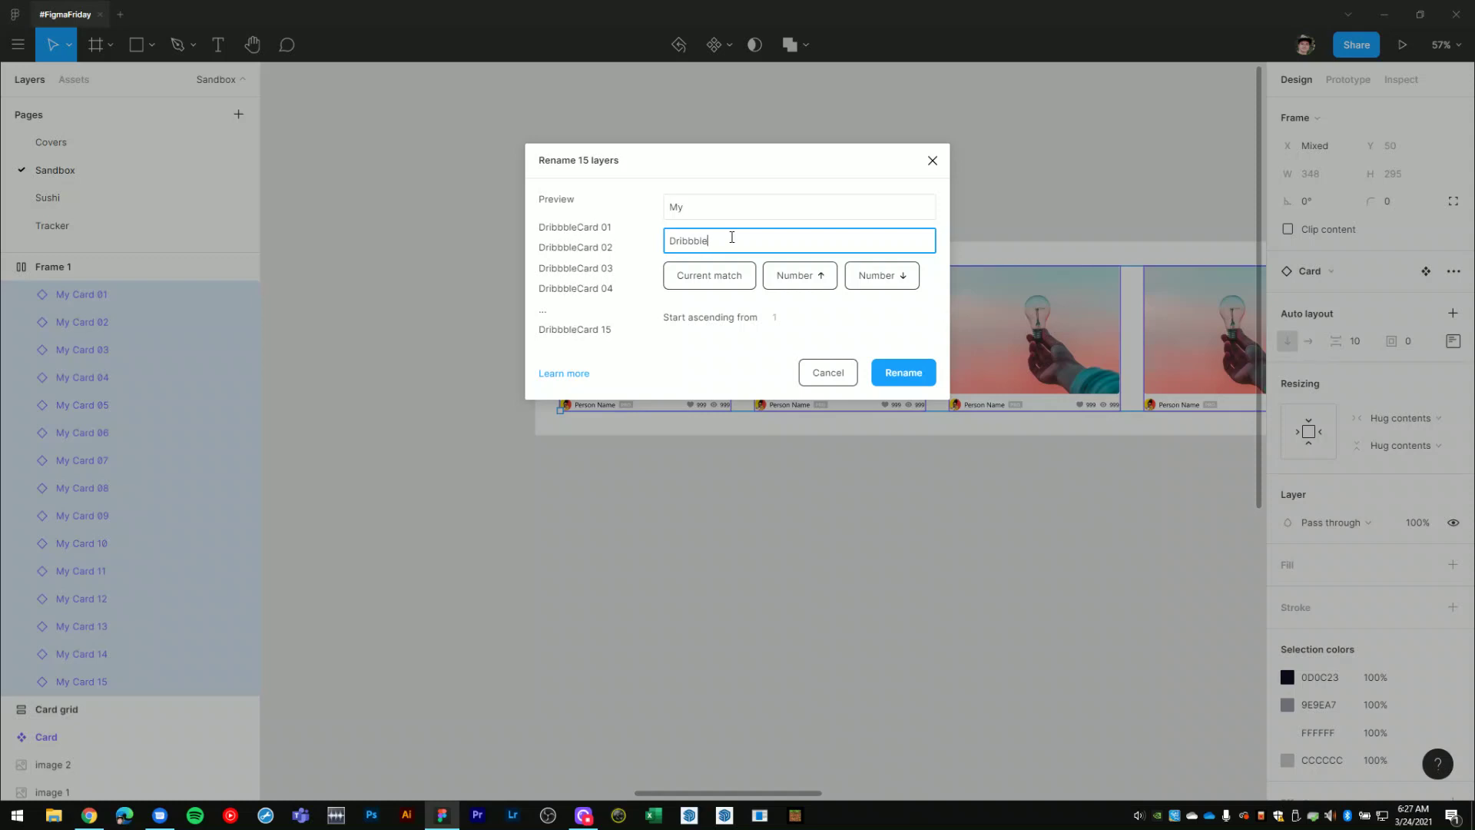
{"action": "type", "text": " Content"}
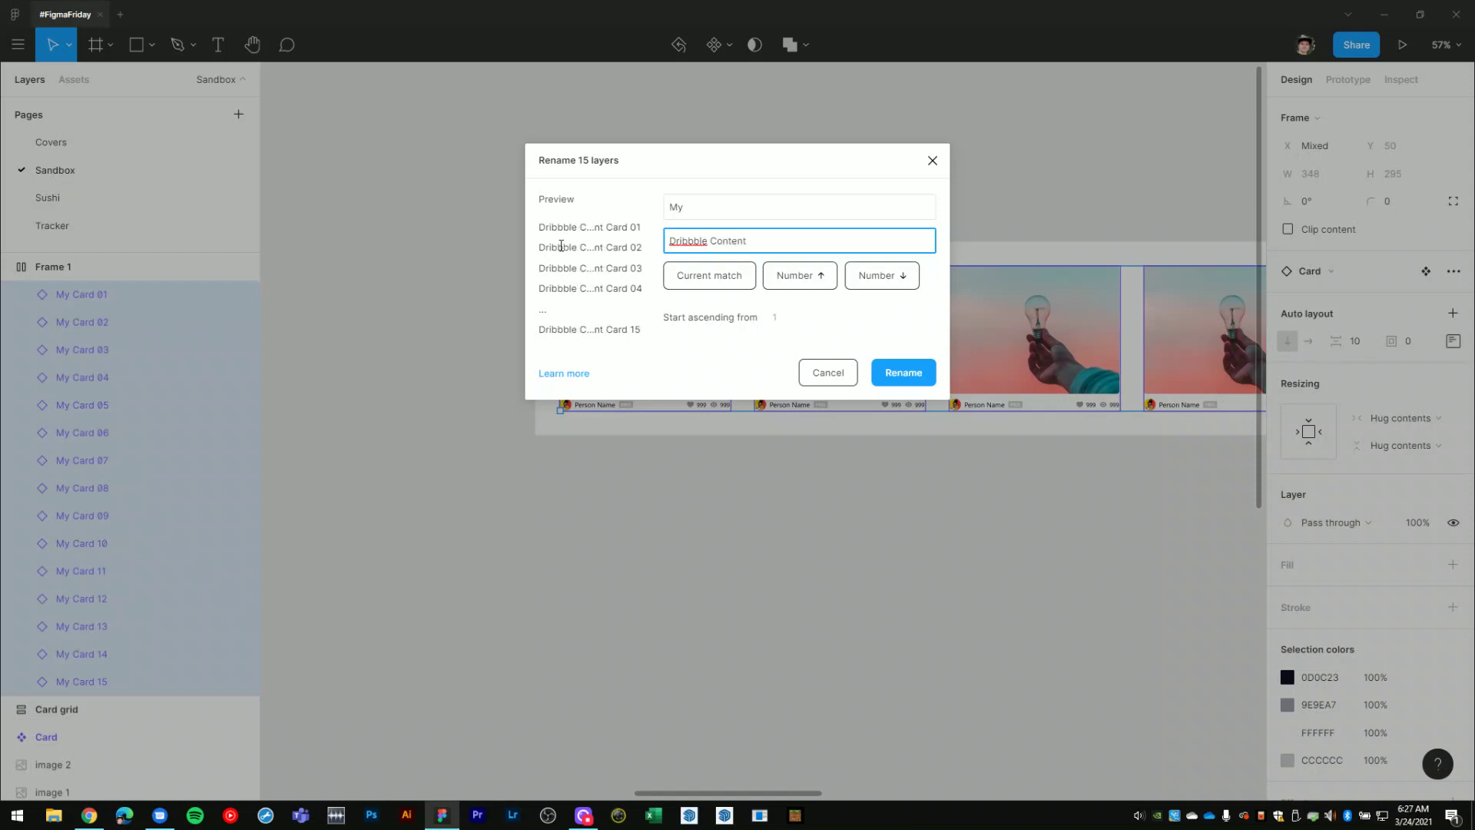
{"action": "left_click", "coordinate": [919, 374]}
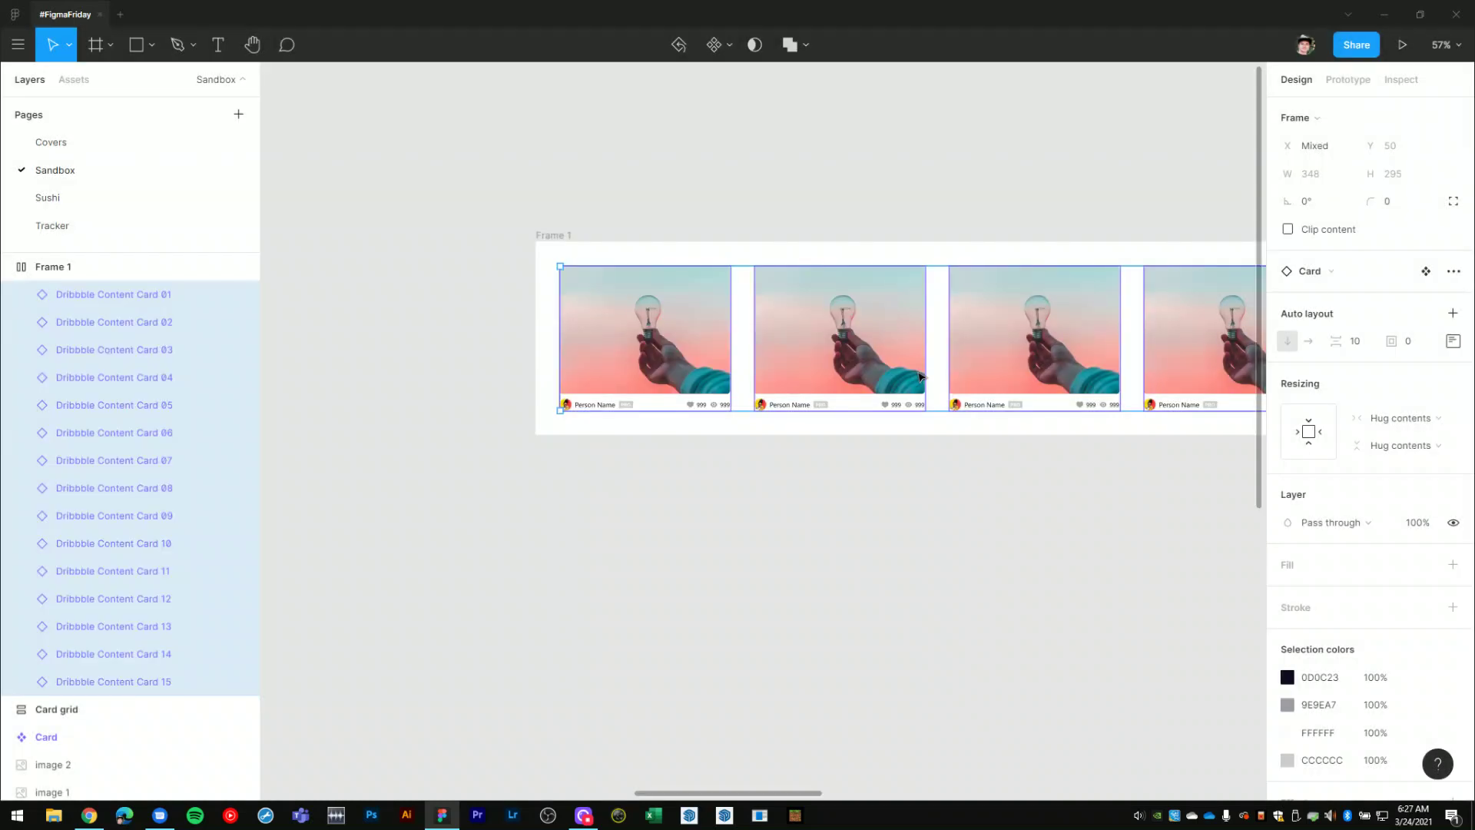
{"action": "left_click", "coordinate": [454, 541]}
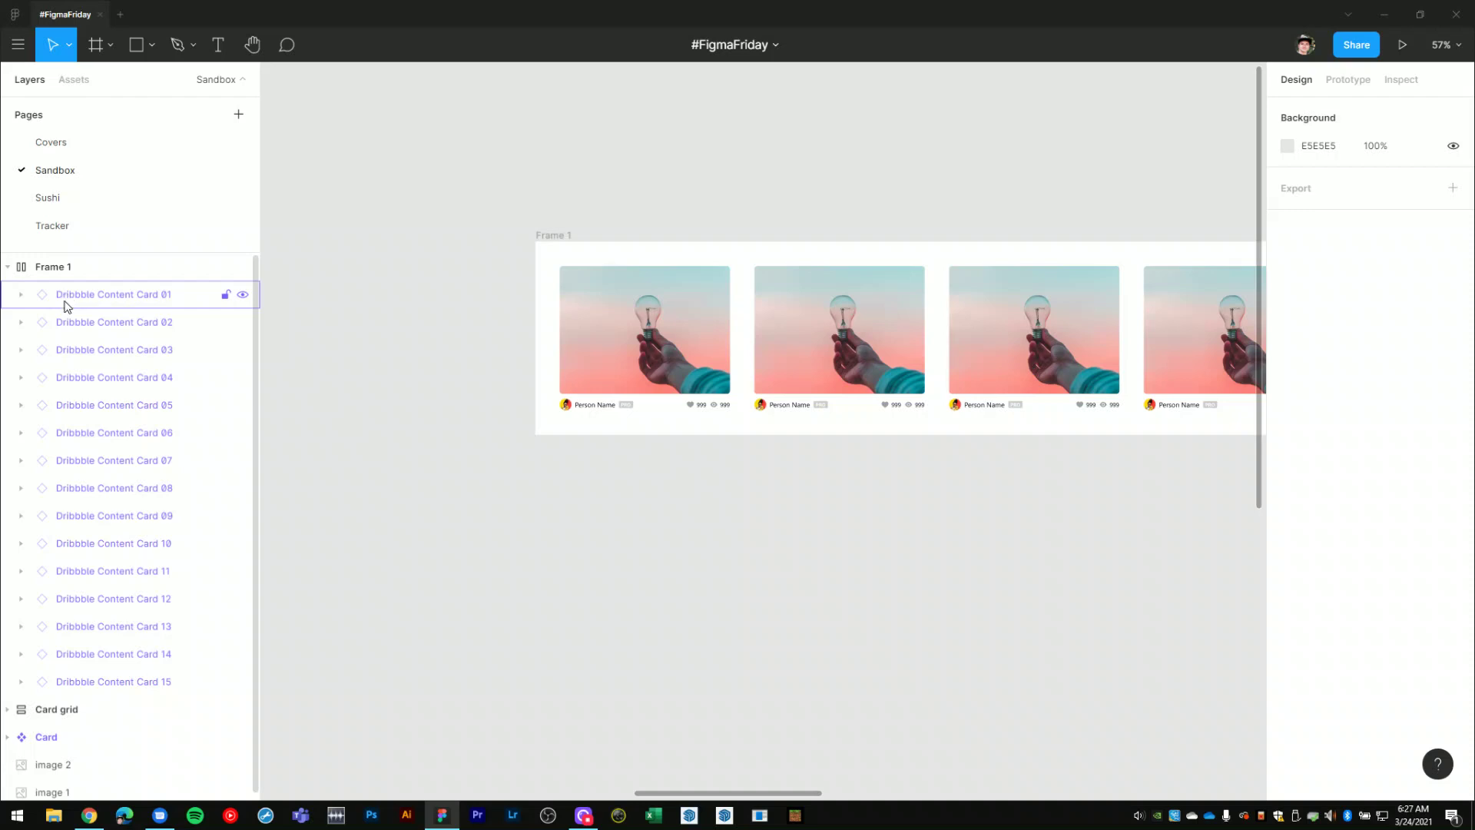